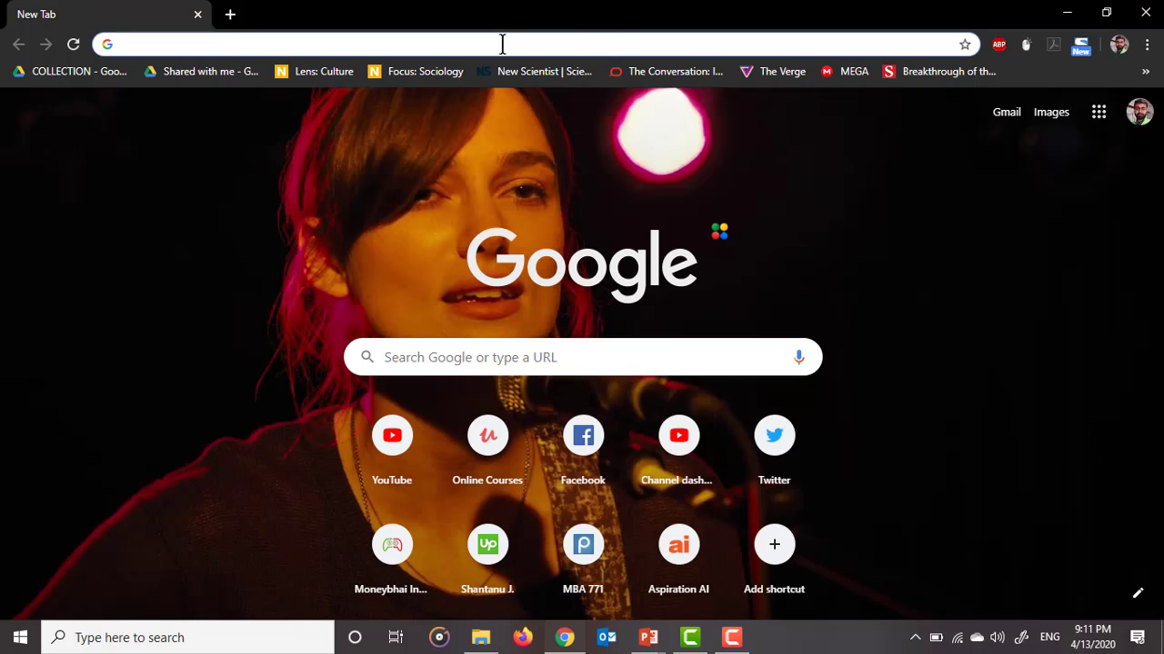
- Open coursera.org and search its course catalogue for "marketing"
{"action": "type", "text": "cour"}
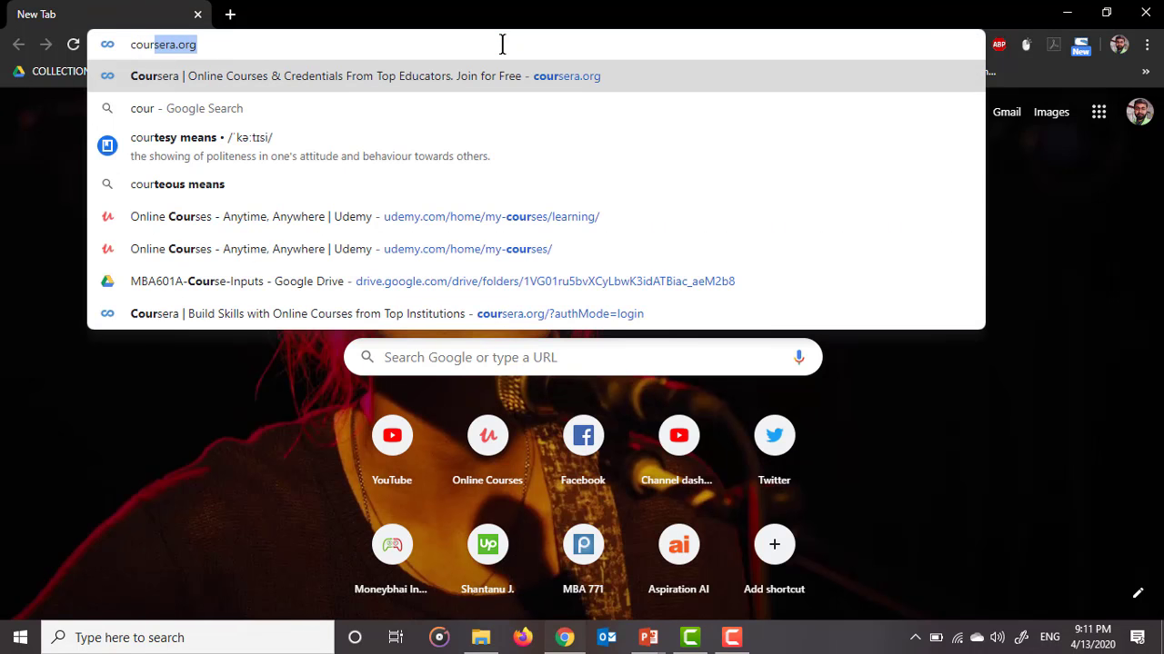
{"action": "key", "text": "Return"}
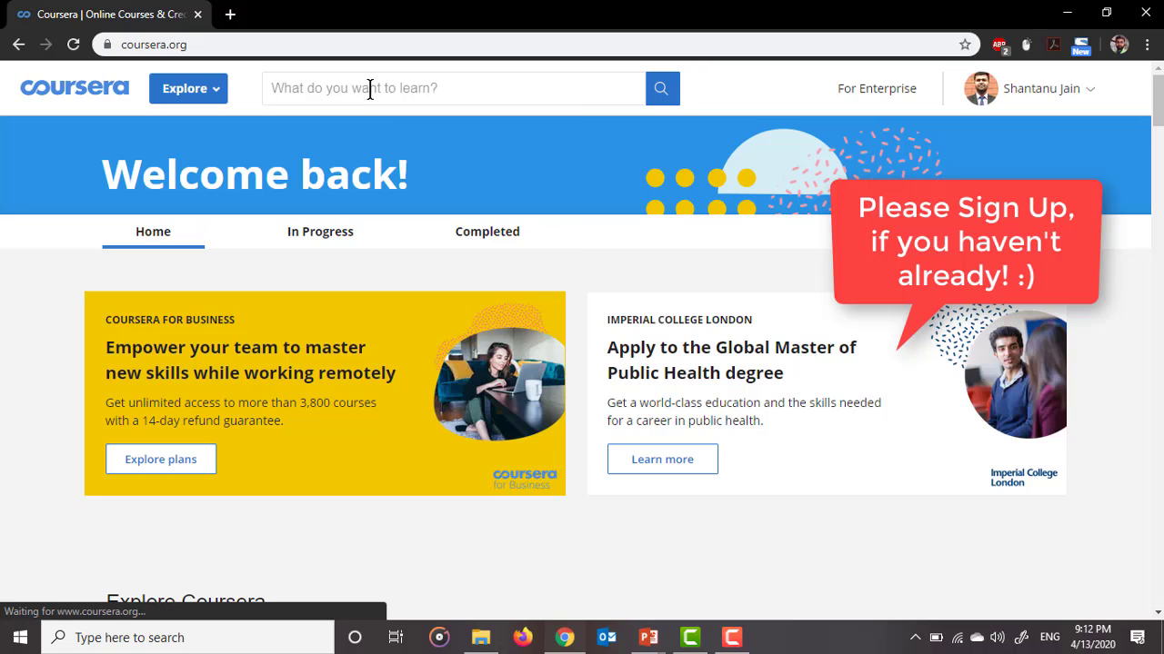
{"action": "left_click", "coordinate": [370, 89]}
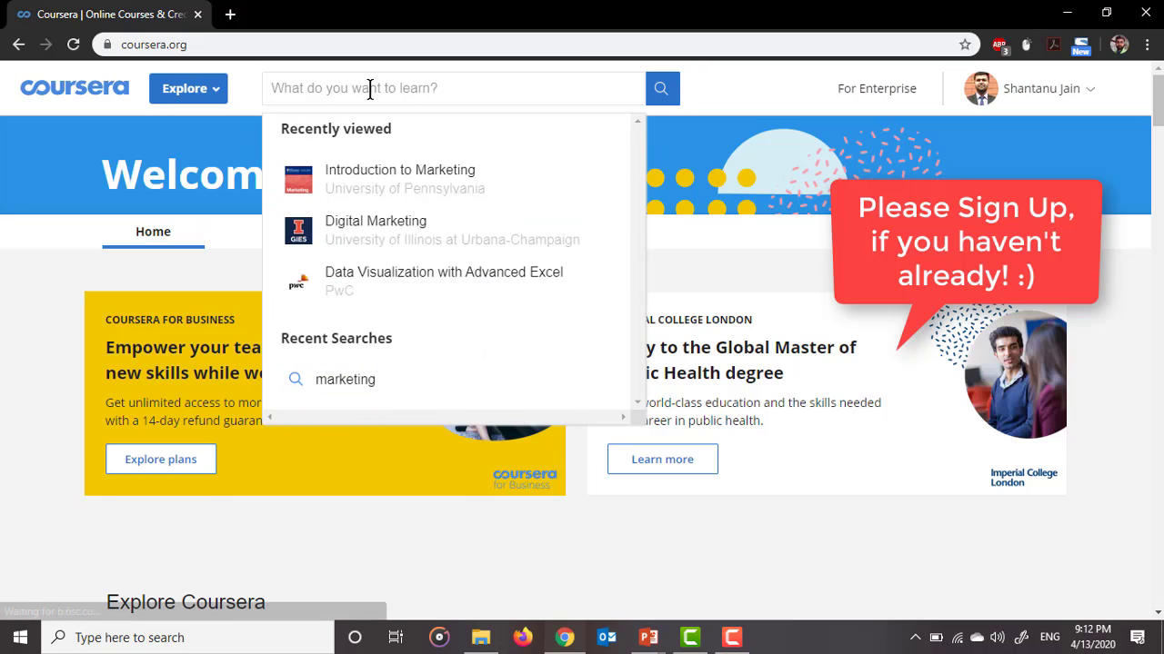
{"action": "type", "text": "m"}
{"action": "key", "text": "BackSpace"}
{"action": "type", "text": "mar"}
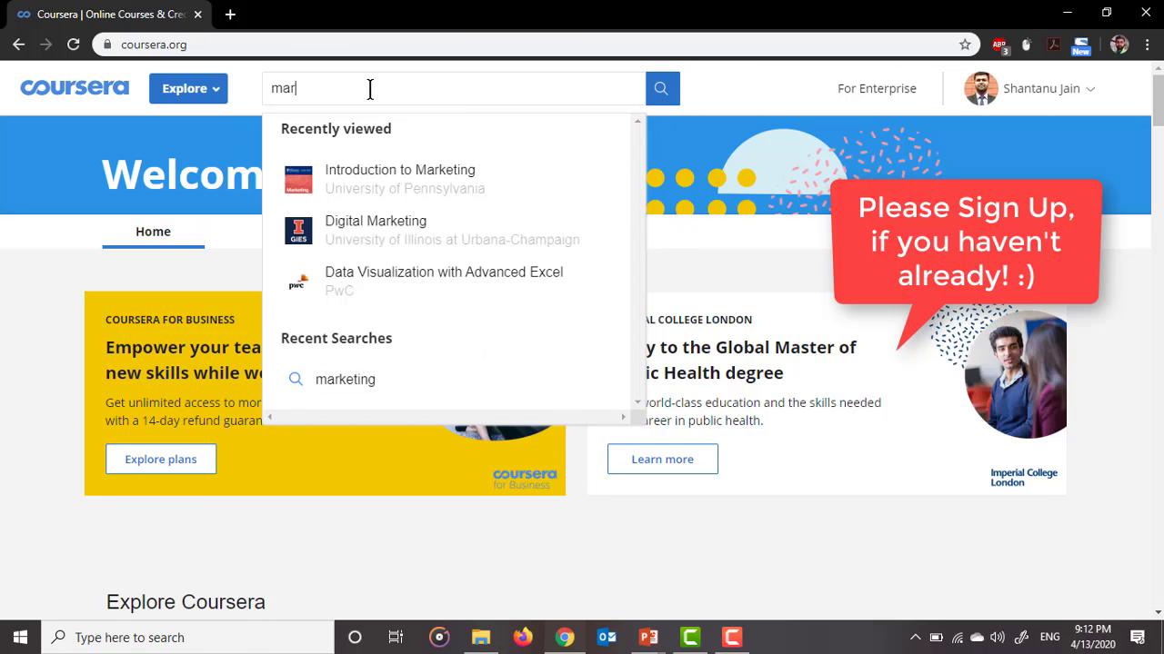
{"action": "type", "text": "keting"}
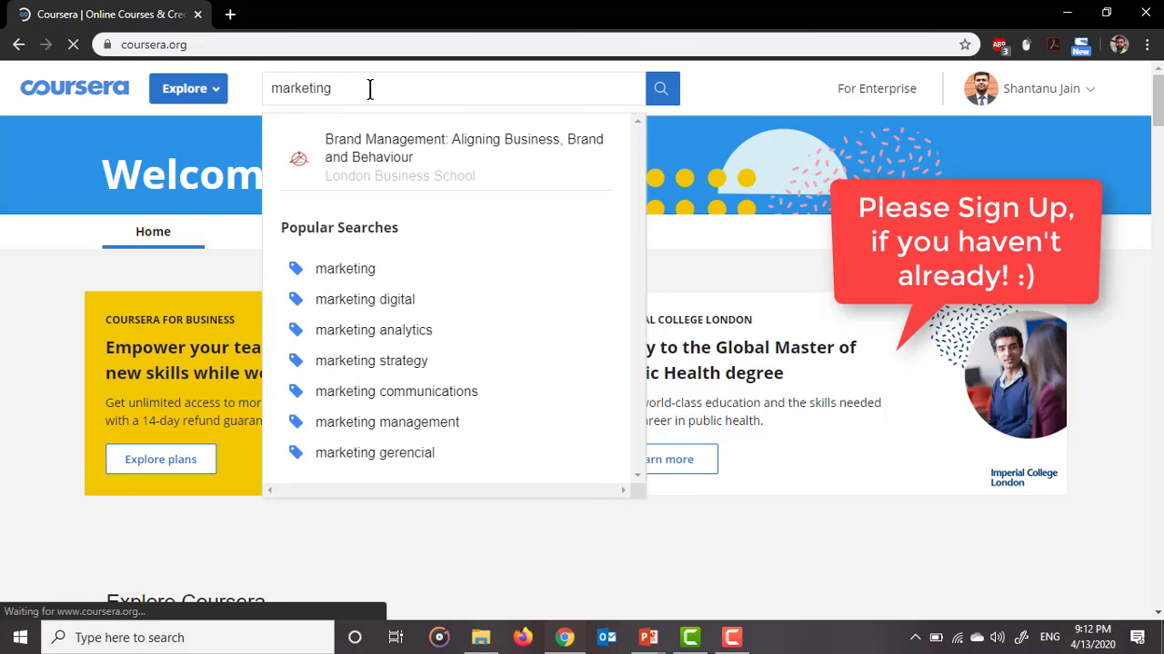
{"action": "key", "text": "Return"}
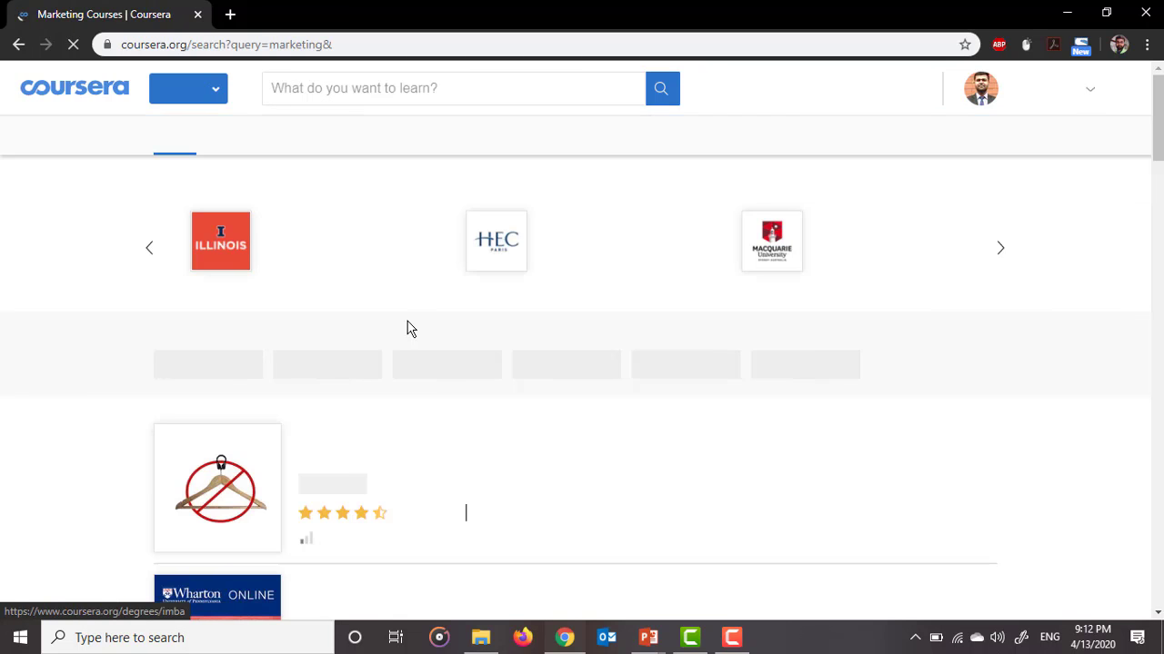
- Open the University of Pennsylvania course Introduction to Marketing from the search results
{"action": "scroll", "coordinate": [407, 329], "scroll_direction": "down", "scroll_amount": 2}
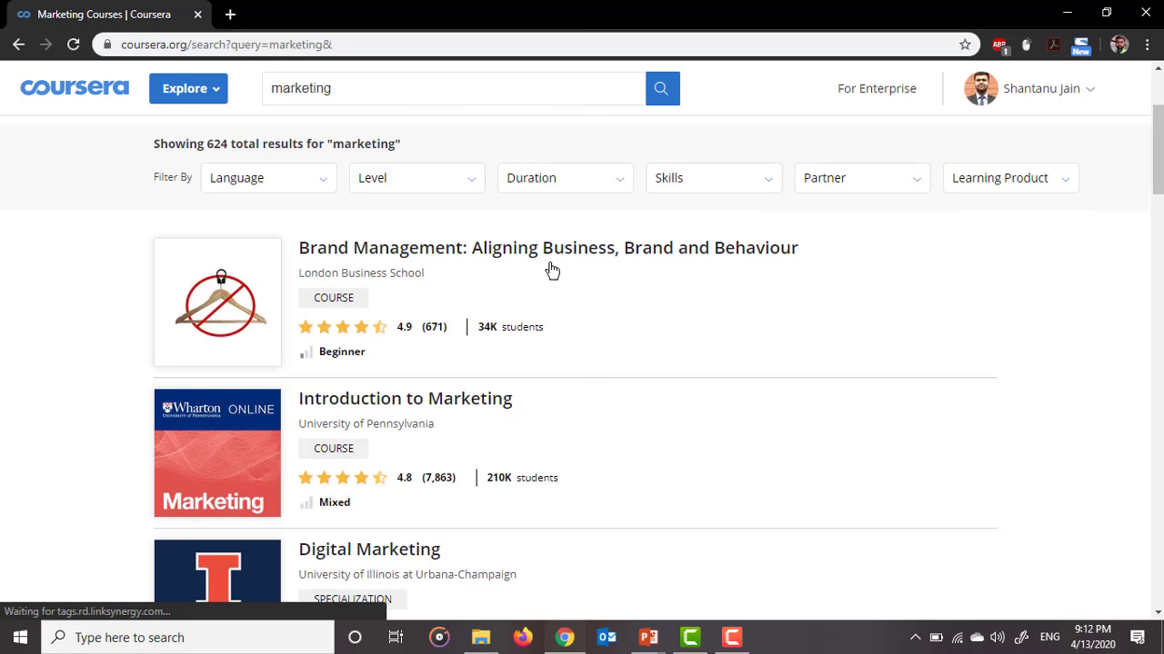
{"action": "scroll", "coordinate": [642, 388], "scroll_direction": "down", "scroll_amount": 1}
{"action": "scroll", "coordinate": [622, 402], "scroll_direction": "down", "scroll_amount": 1}
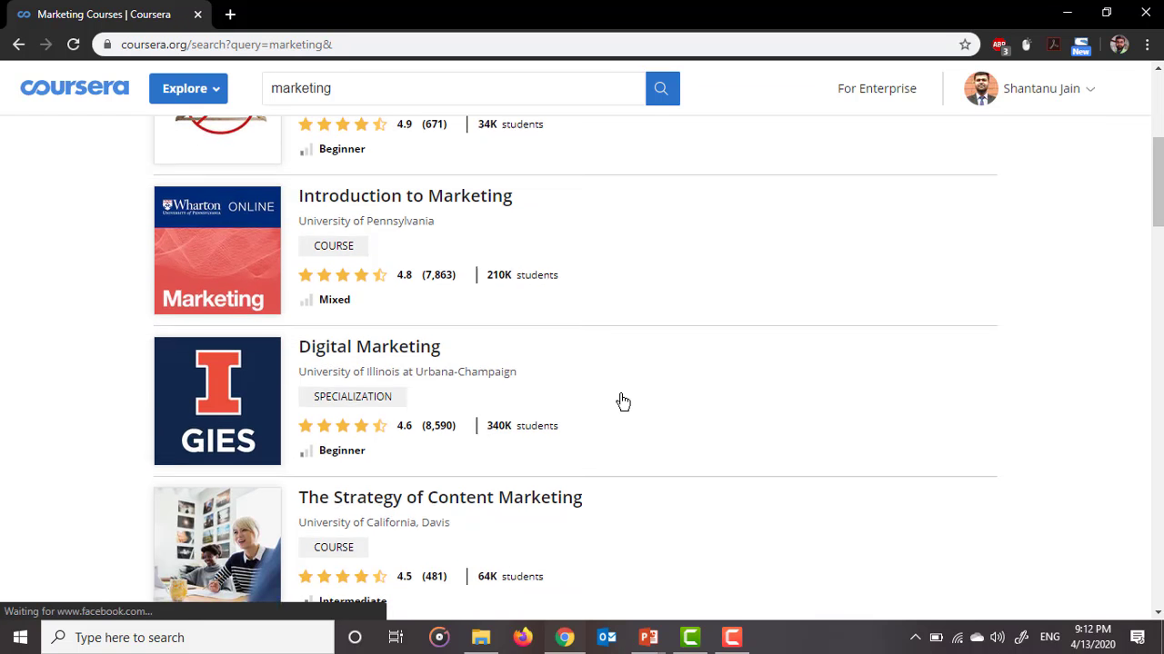
{"action": "scroll", "coordinate": [622, 402], "scroll_direction": "up", "scroll_amount": 1}
{"action": "scroll", "coordinate": [623, 402], "scroll_direction": "down", "scroll_amount": 3}
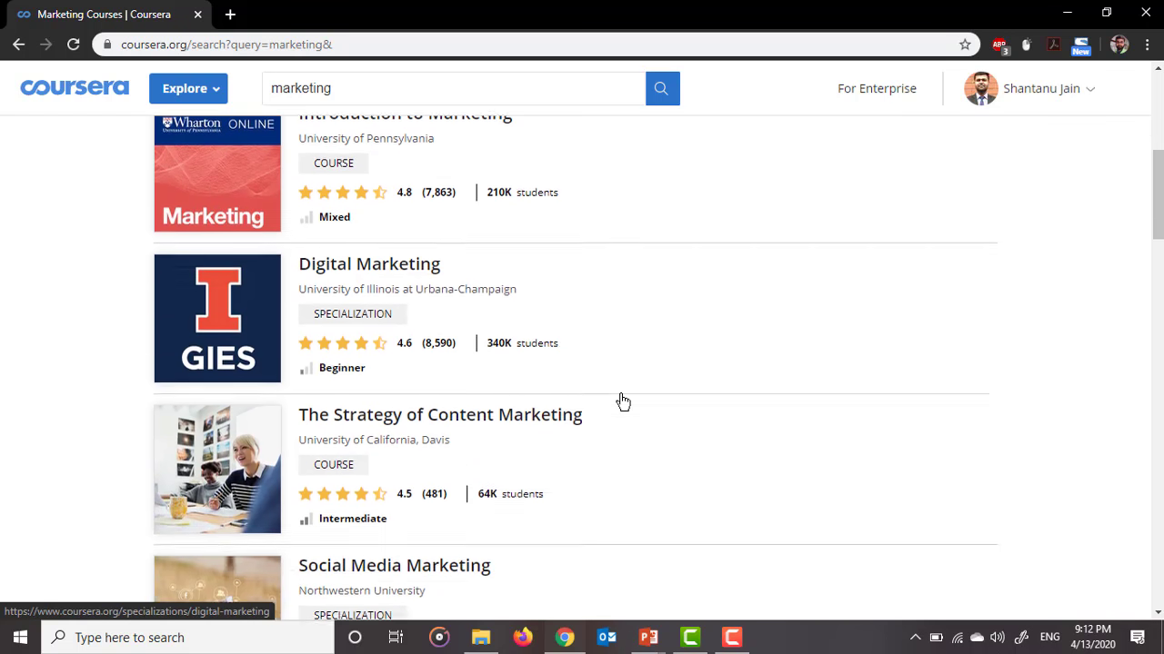
{"action": "scroll", "coordinate": [623, 402], "scroll_direction": "up", "scroll_amount": 2}
{"action": "scroll", "coordinate": [623, 402], "scroll_direction": "up", "scroll_amount": 2}
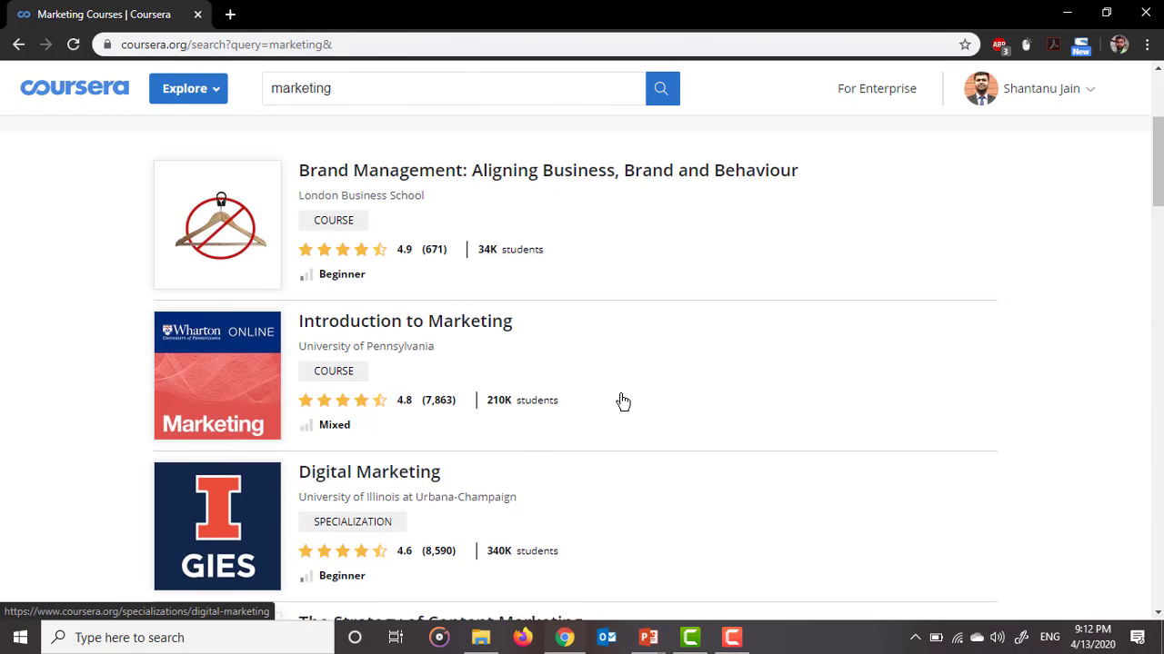
{"action": "left_click", "coordinate": [227, 365]}
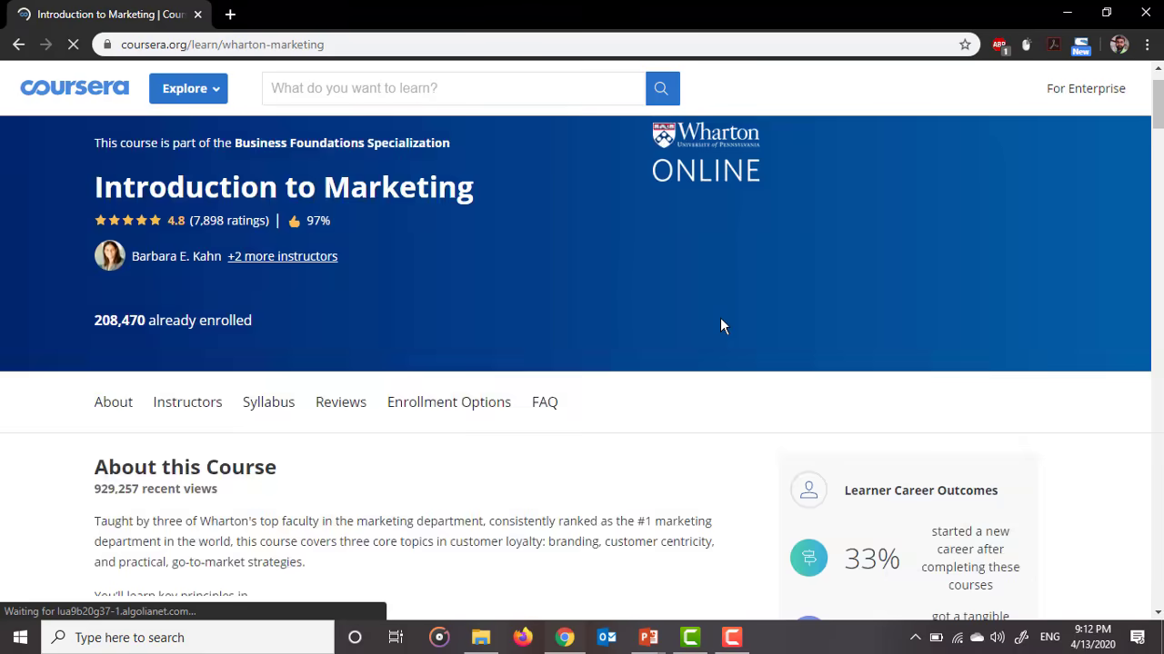
- Request financial aid for the Introduction to Marketing course and continue to the application
{"action": "scroll", "coordinate": [720, 326], "scroll_direction": "down", "scroll_amount": 7}
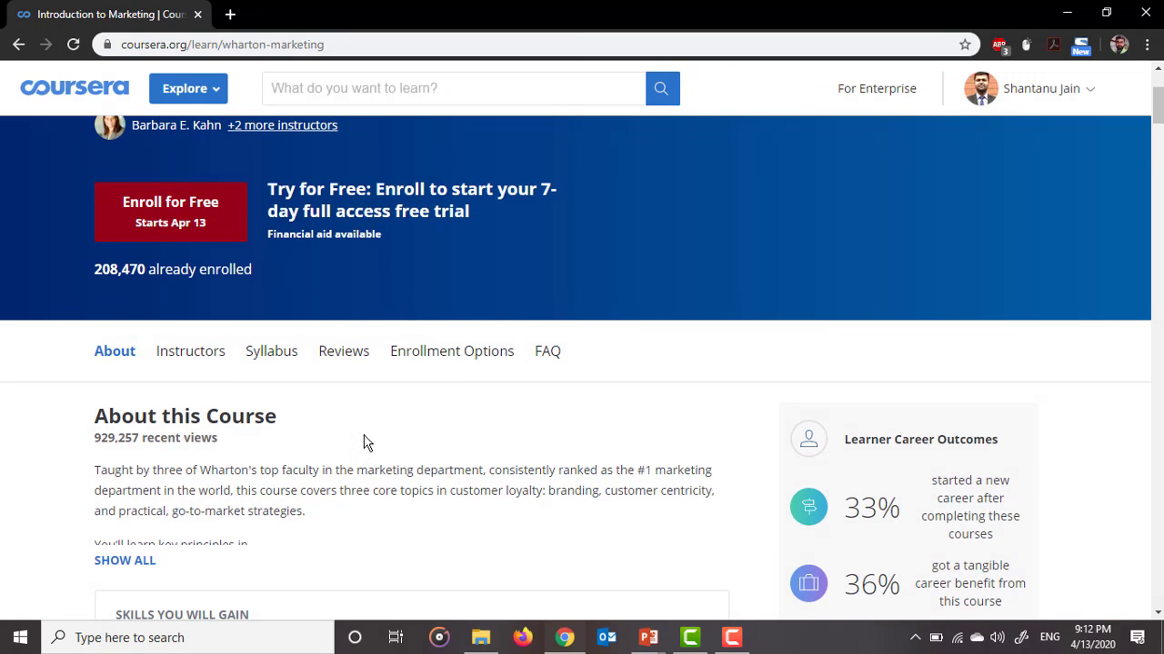
{"action": "scroll", "coordinate": [482, 406], "scroll_direction": "up", "scroll_amount": 1}
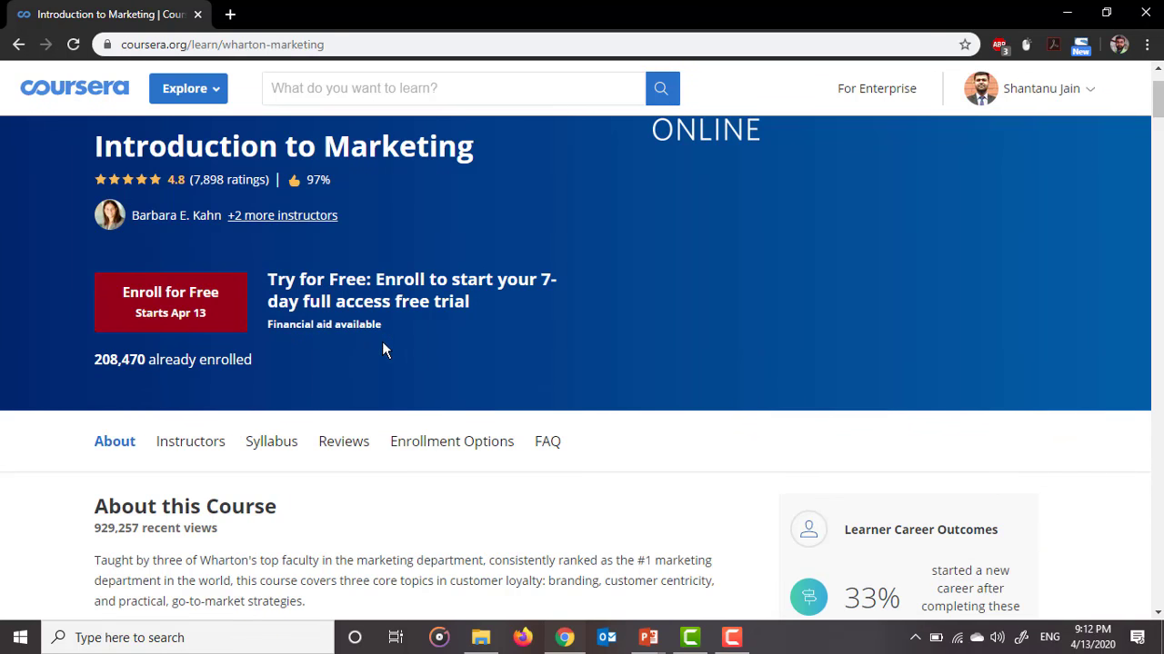
{"action": "left_click", "coordinate": [334, 324]}
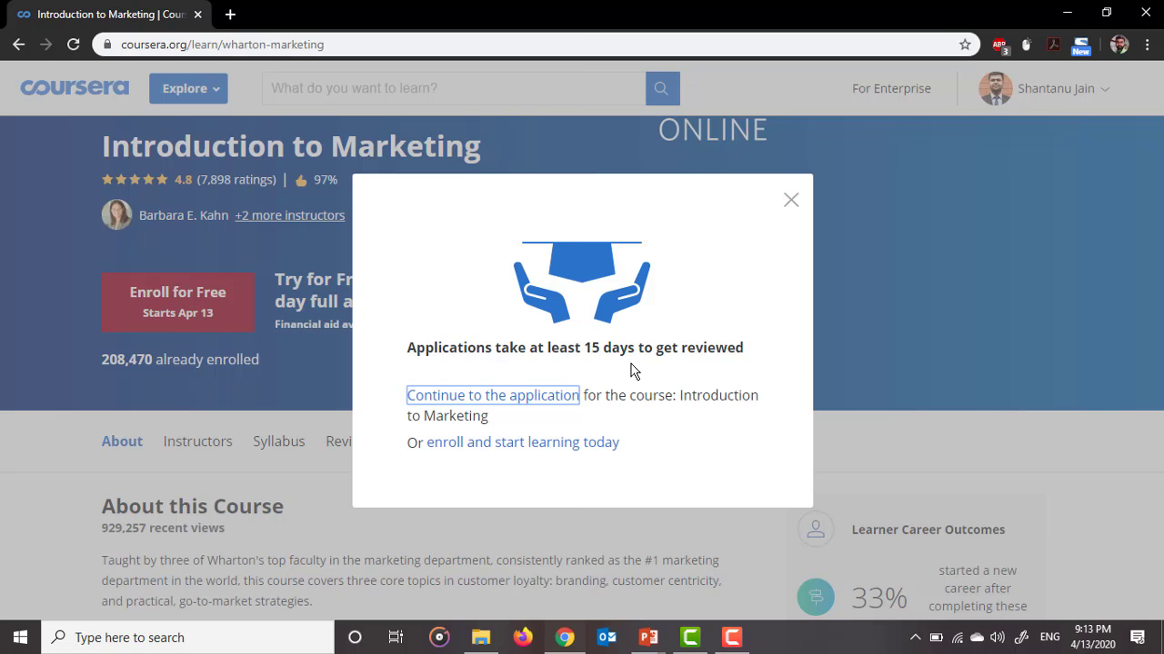
{"action": "left_click", "coordinate": [535, 401]}
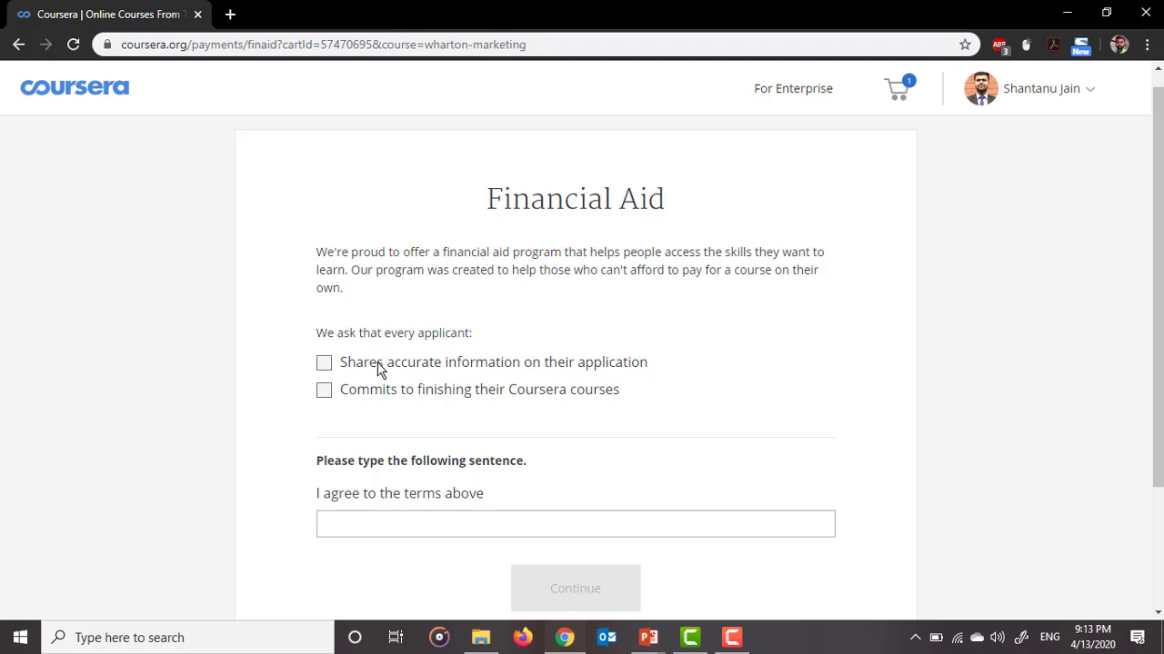
- Accept both applicant commitments, enter "I agree to the terms above" as the agreement sentence and continue to the application form
{"action": "left_click", "coordinate": [324, 364]}
{"action": "left_click", "coordinate": [325, 393]}
{"action": "left_click", "coordinate": [386, 530]}
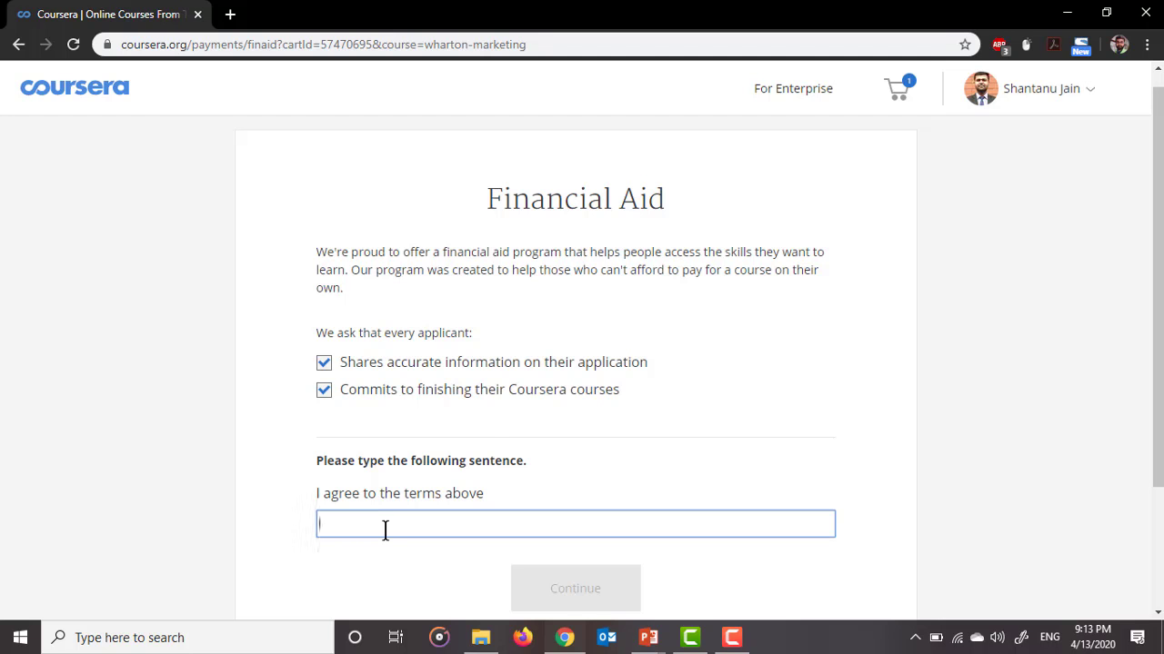
{"action": "type", "text": "I agree to the terms above"}
{"action": "scroll", "coordinate": [384, 532], "scroll_direction": "down", "scroll_amount": 3}
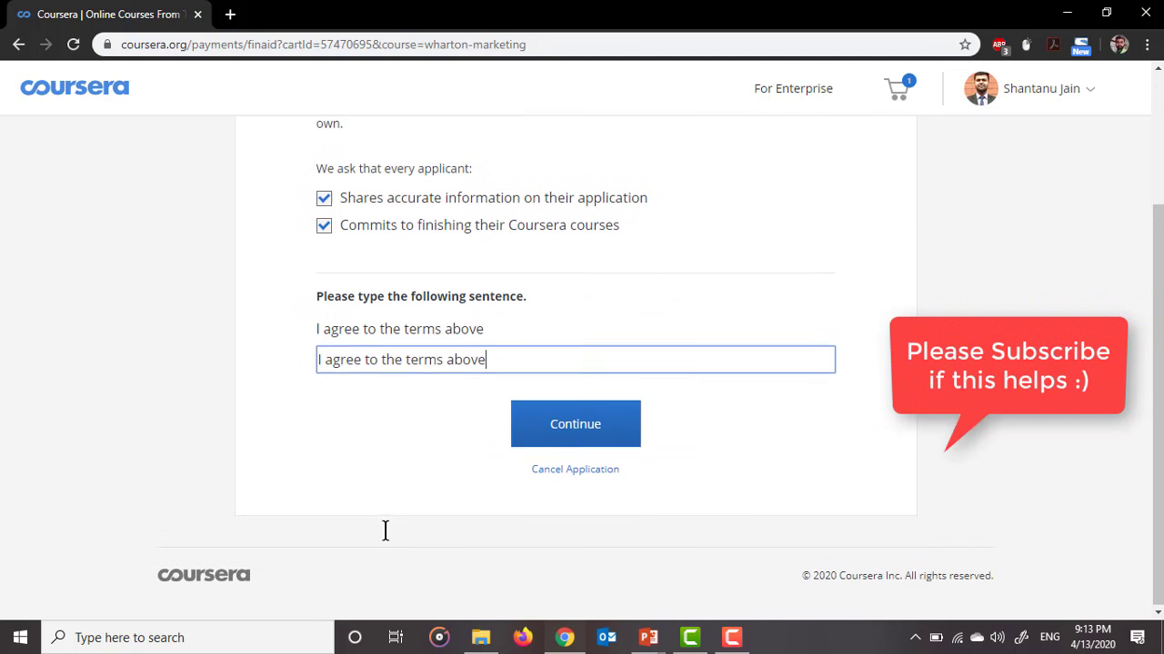
{"action": "left_click", "coordinate": [563, 429]}
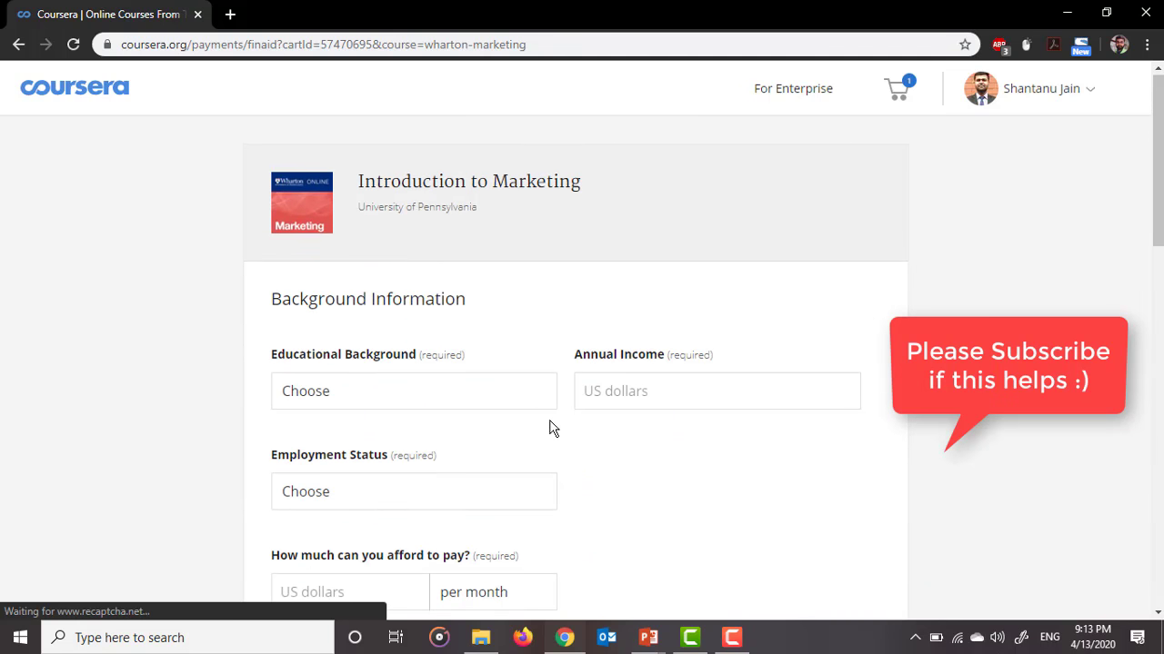
- Set the educational background to College degree and the annual income to 0 US dollars
{"action": "scroll", "coordinate": [484, 370], "scroll_direction": "down", "scroll_amount": 6}
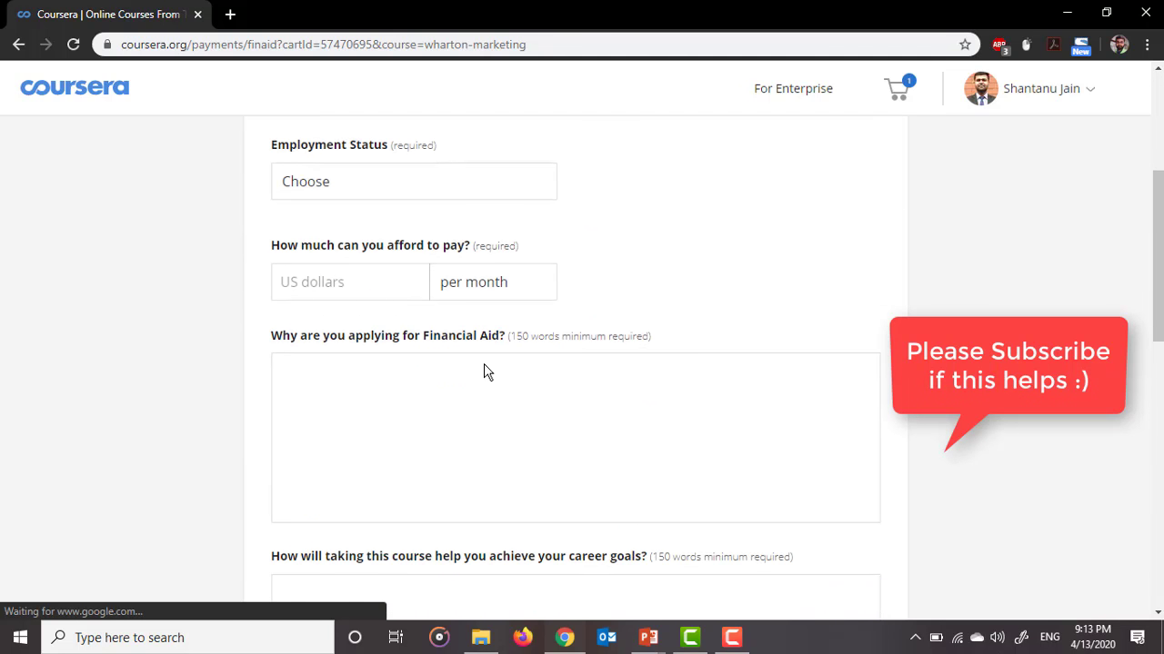
{"action": "scroll", "coordinate": [484, 371], "scroll_direction": "up", "scroll_amount": 3}
{"action": "scroll", "coordinate": [484, 371], "scroll_direction": "up", "scroll_amount": 2}
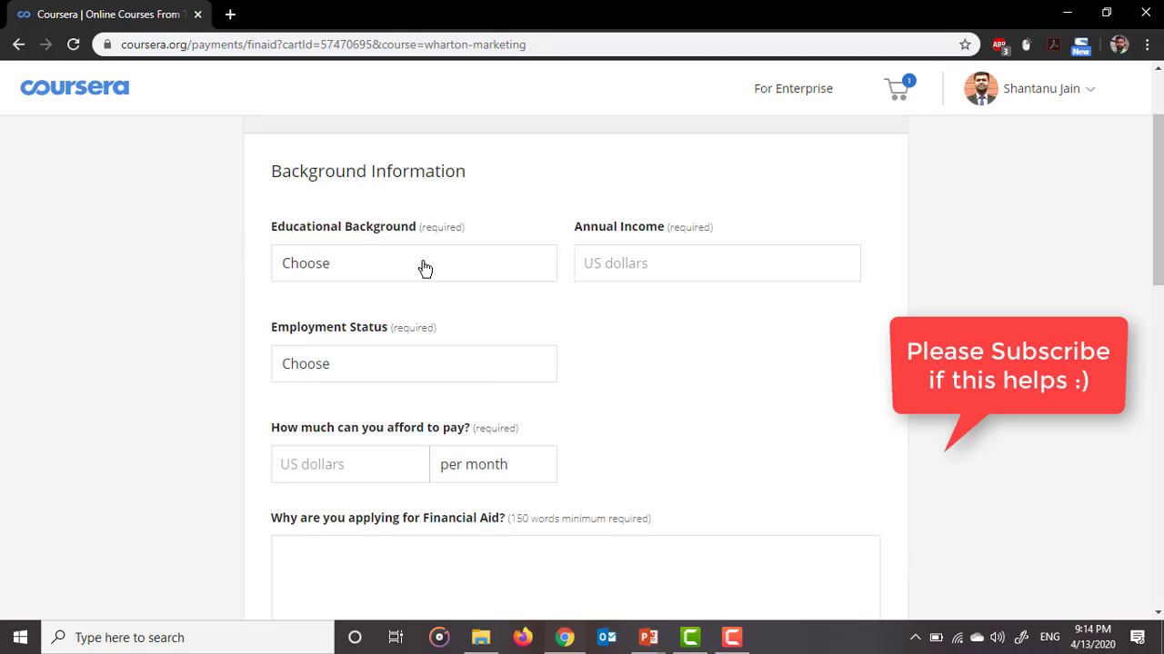
{"action": "left_click", "coordinate": [372, 267]}
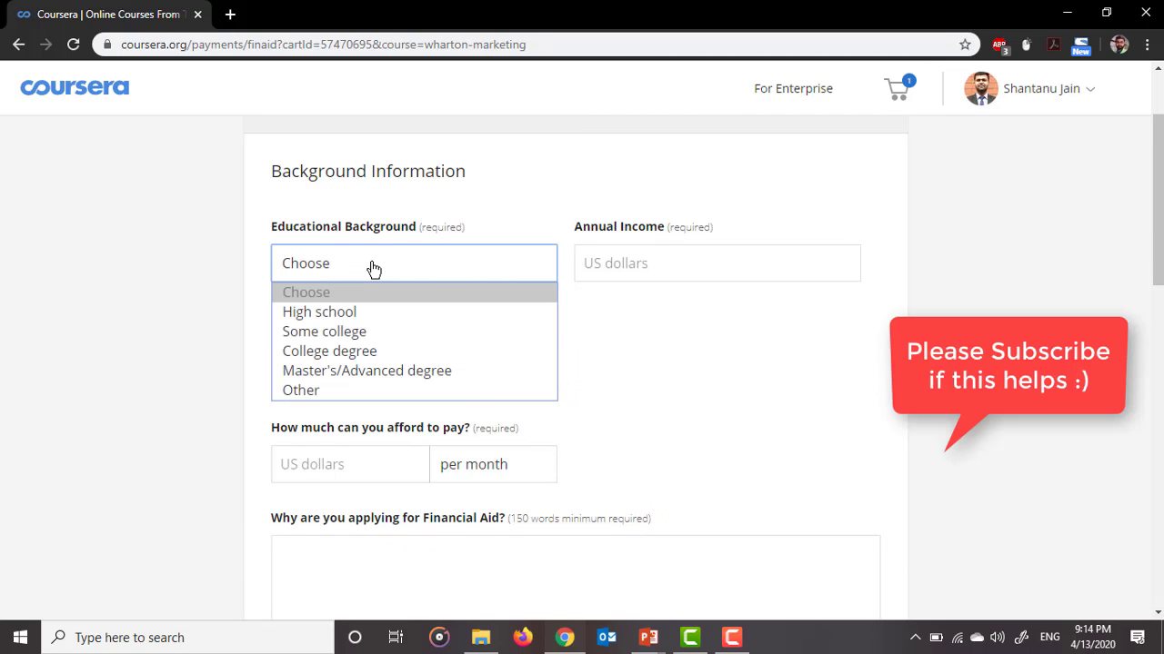
{"action": "left_click", "coordinate": [329, 357]}
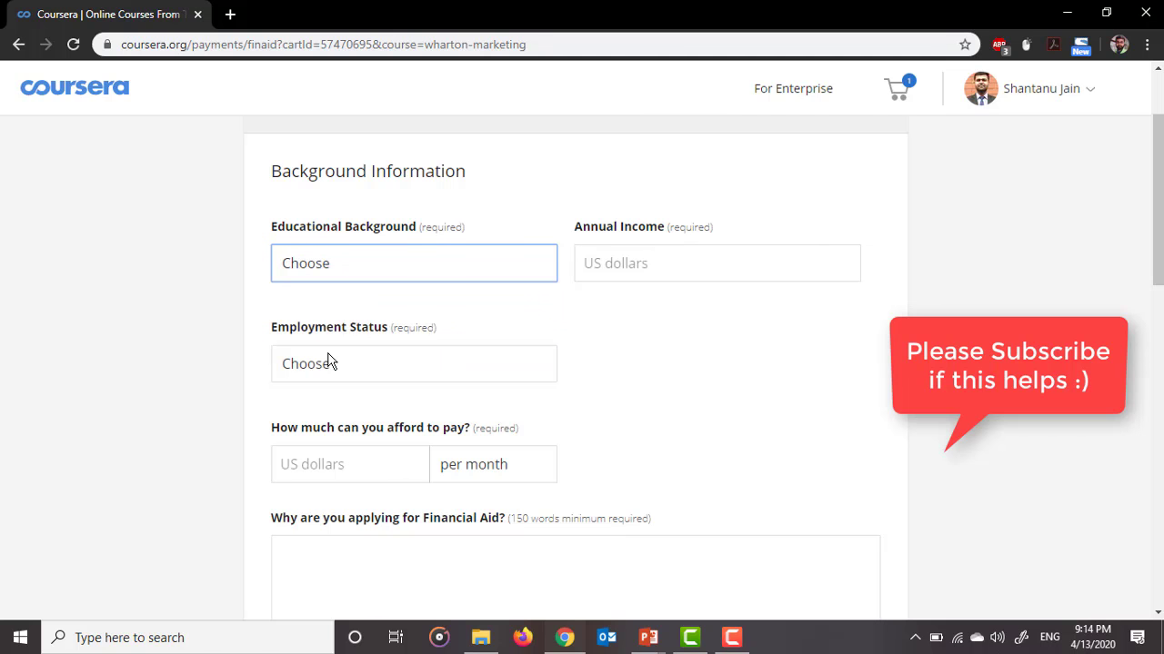
{"action": "left_click", "coordinate": [634, 255]}
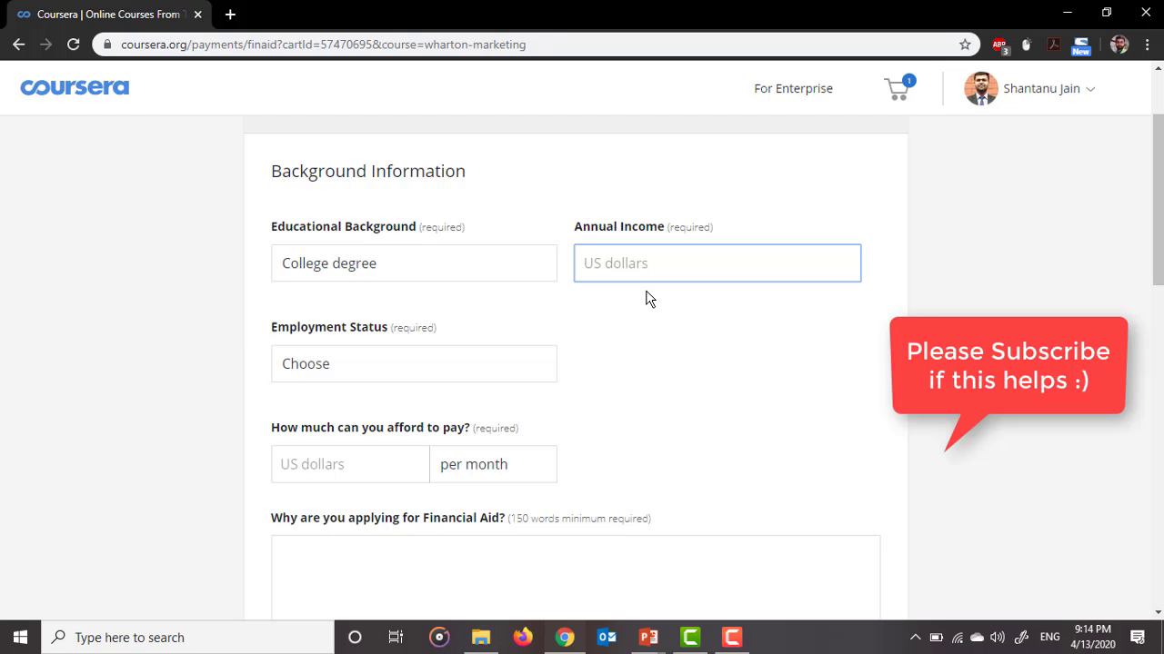
{"action": "type", "text": "0"}
- Set the employment status to Student and the affordable payment to 1 US dollar per month
{"action": "left_click", "coordinate": [334, 382]}
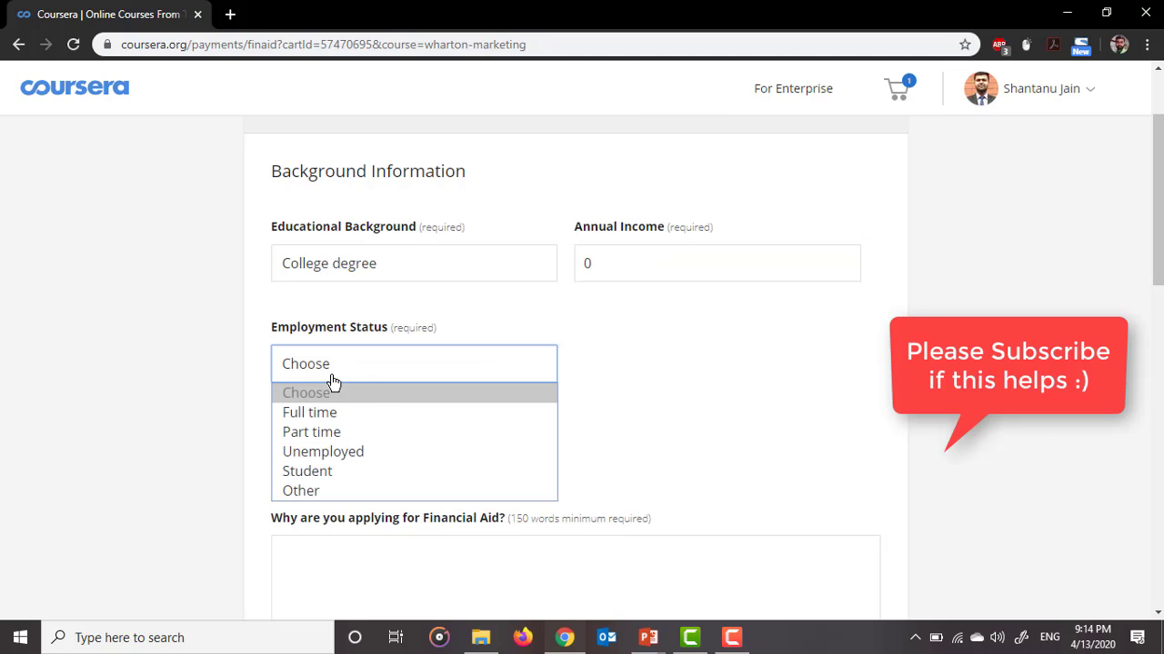
{"action": "left_click", "coordinate": [307, 471]}
{"action": "scroll", "coordinate": [239, 467], "scroll_direction": "down", "scroll_amount": 1}
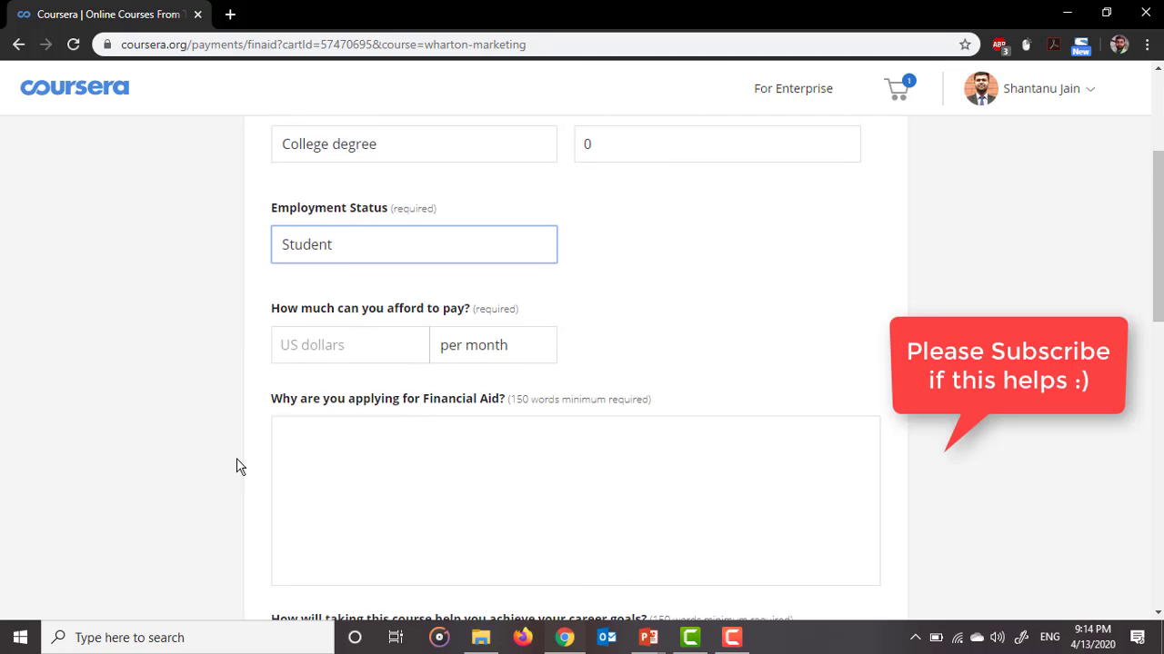
{"action": "left_click", "coordinate": [312, 336]}
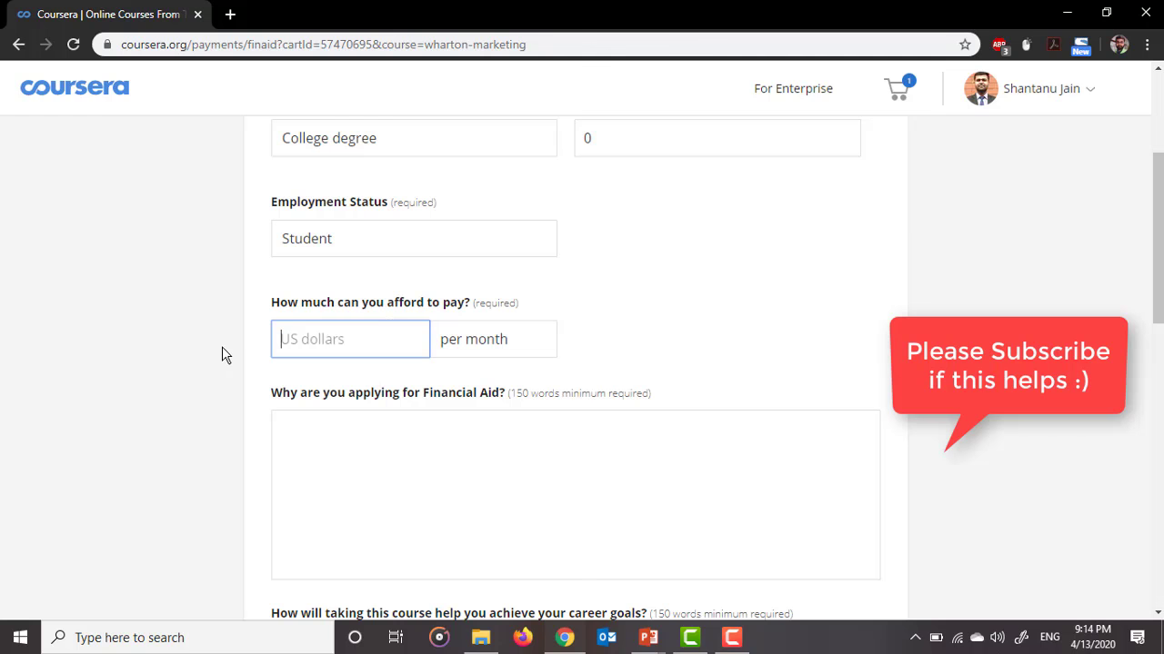
{"action": "scroll", "coordinate": [222, 346], "scroll_direction": "up", "scroll_amount": 1}
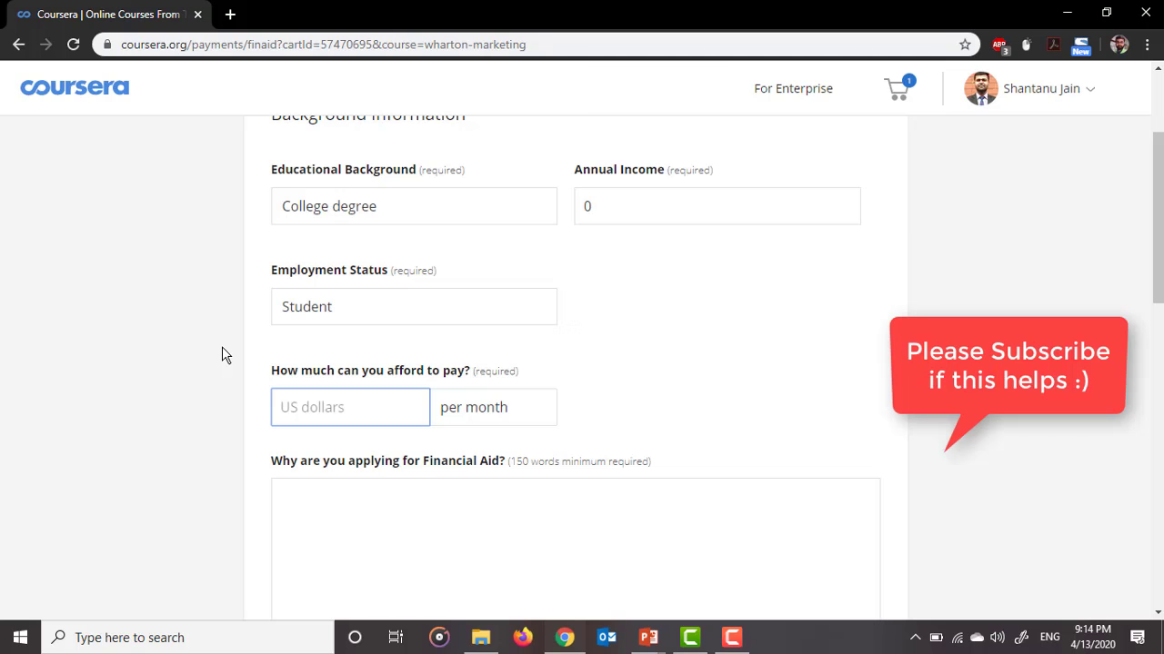
{"action": "scroll", "coordinate": [213, 385], "scroll_direction": "down", "scroll_amount": 1}
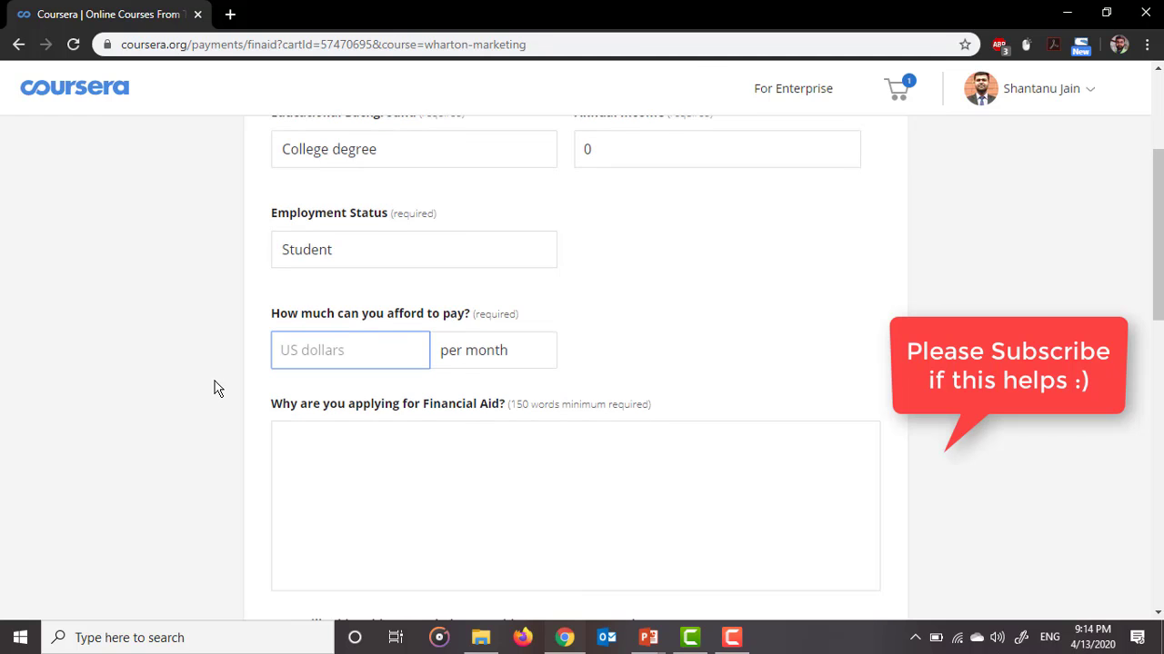
{"action": "scroll", "coordinate": [215, 380], "scroll_direction": "up", "scroll_amount": 1}
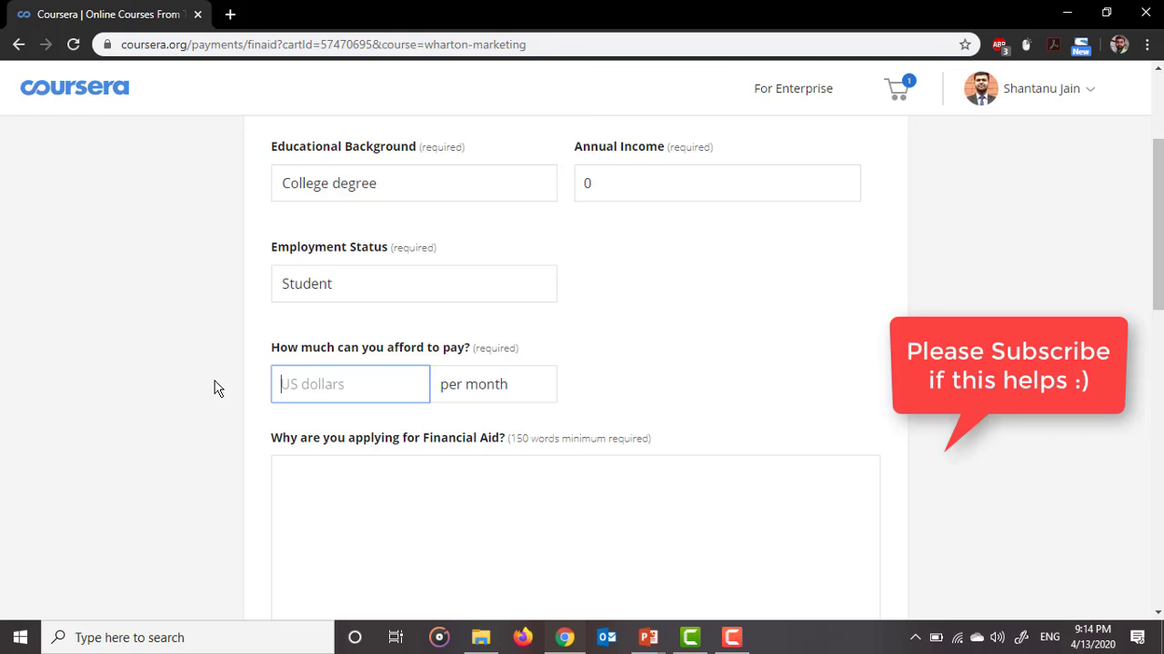
{"action": "type", "text": "1"}
- Examine the word-count requirement of the question "Why are you applying for Financial Aid?"
{"action": "scroll", "coordinate": [175, 416], "scroll_direction": "down", "scroll_amount": 1}
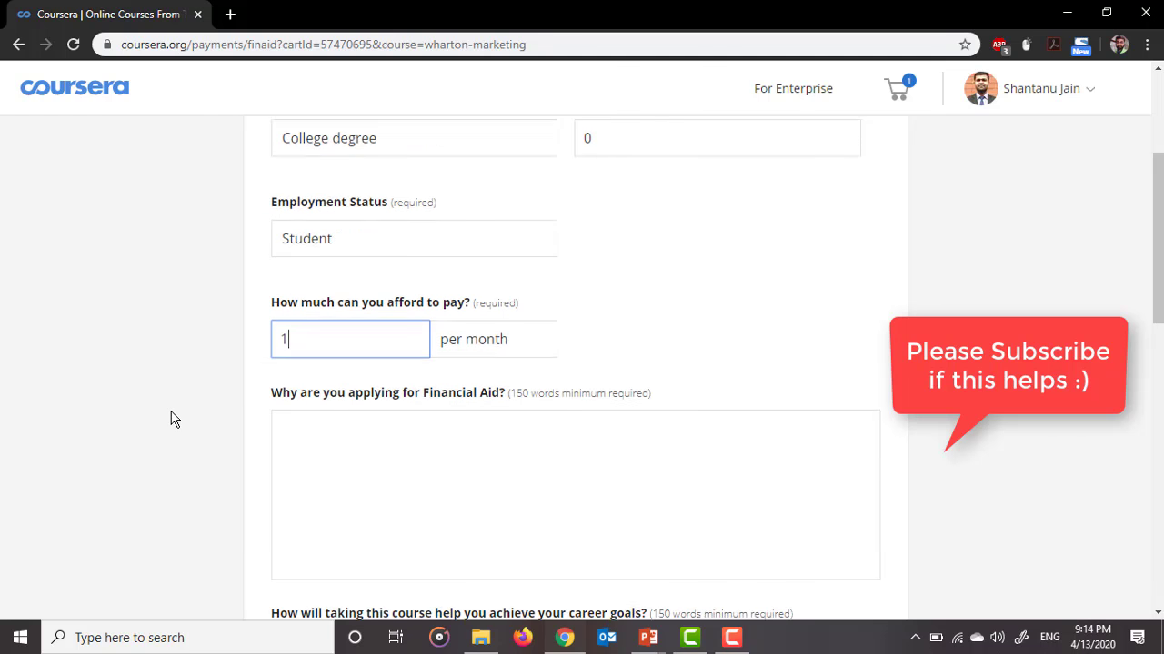
{"action": "scroll", "coordinate": [174, 419], "scroll_direction": "down", "scroll_amount": 1}
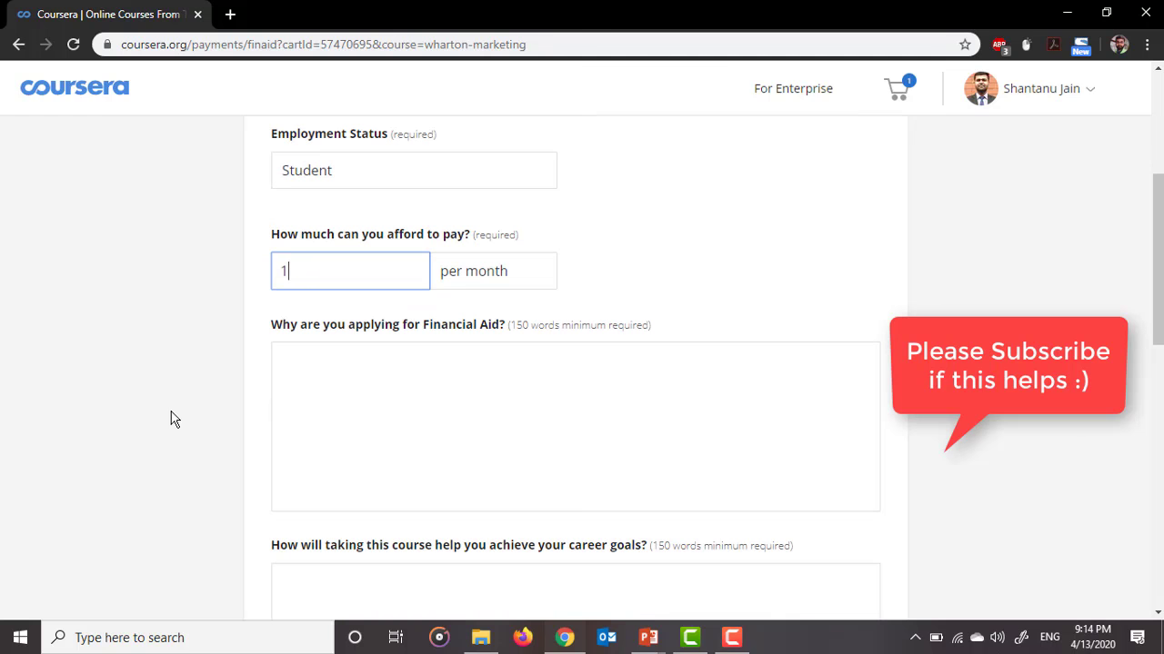
{"action": "scroll", "coordinate": [174, 419], "scroll_direction": "up", "scroll_amount": 1}
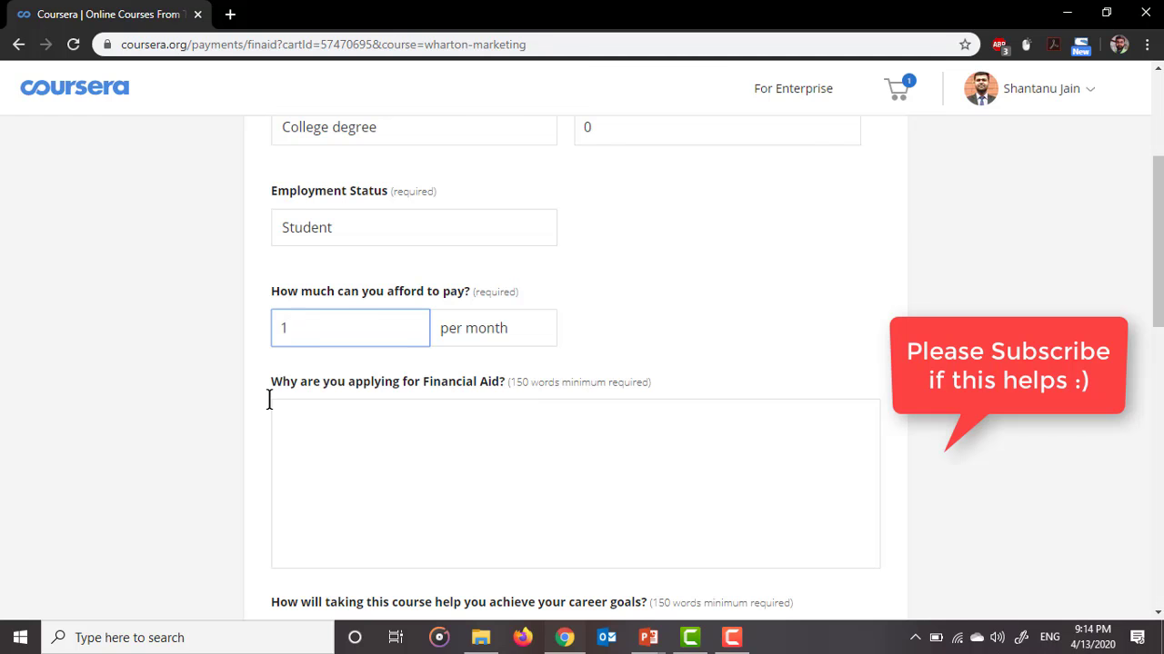
{"action": "scroll", "coordinate": [270, 397], "scroll_direction": "down", "scroll_amount": 2}
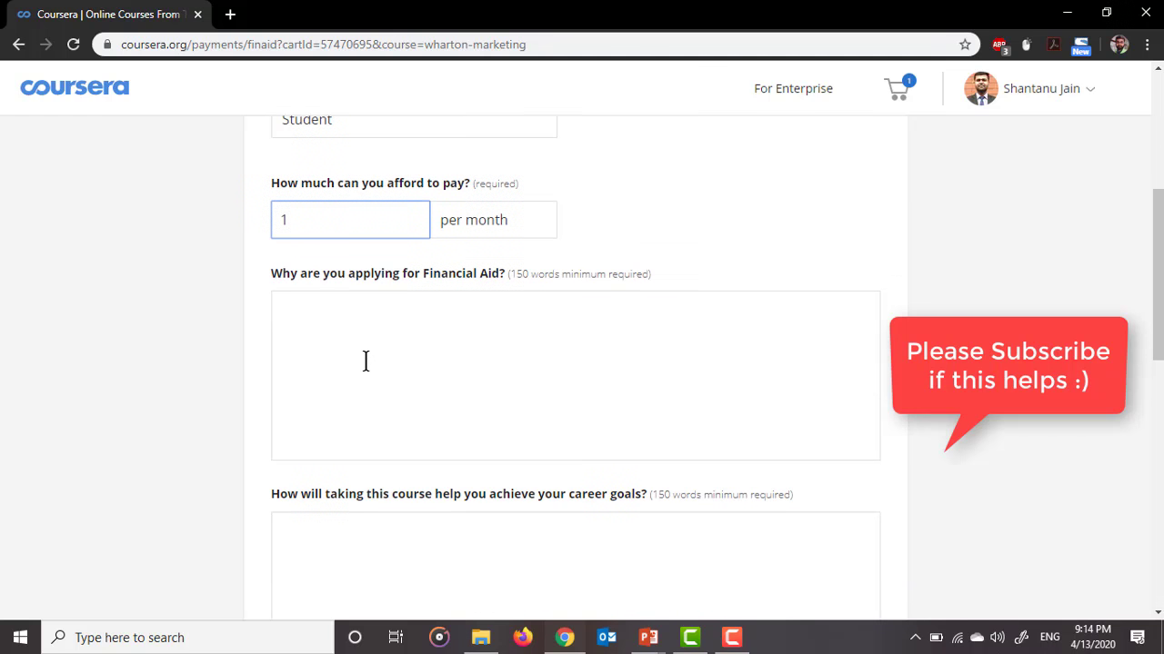
{"action": "left_click", "coordinate": [325, 300]}
{"action": "scroll", "coordinate": [244, 353], "scroll_direction": "down", "scroll_amount": 1}
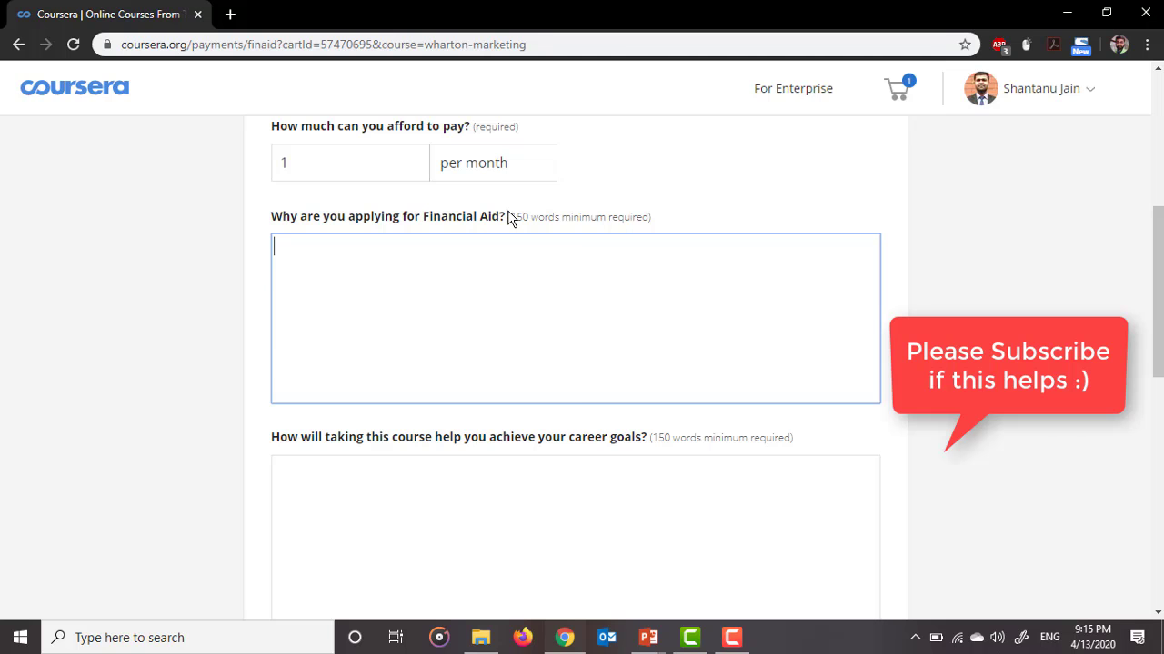
{"action": "left_click_drag", "start_coordinate": [511, 220], "coordinate": [539, 219]}
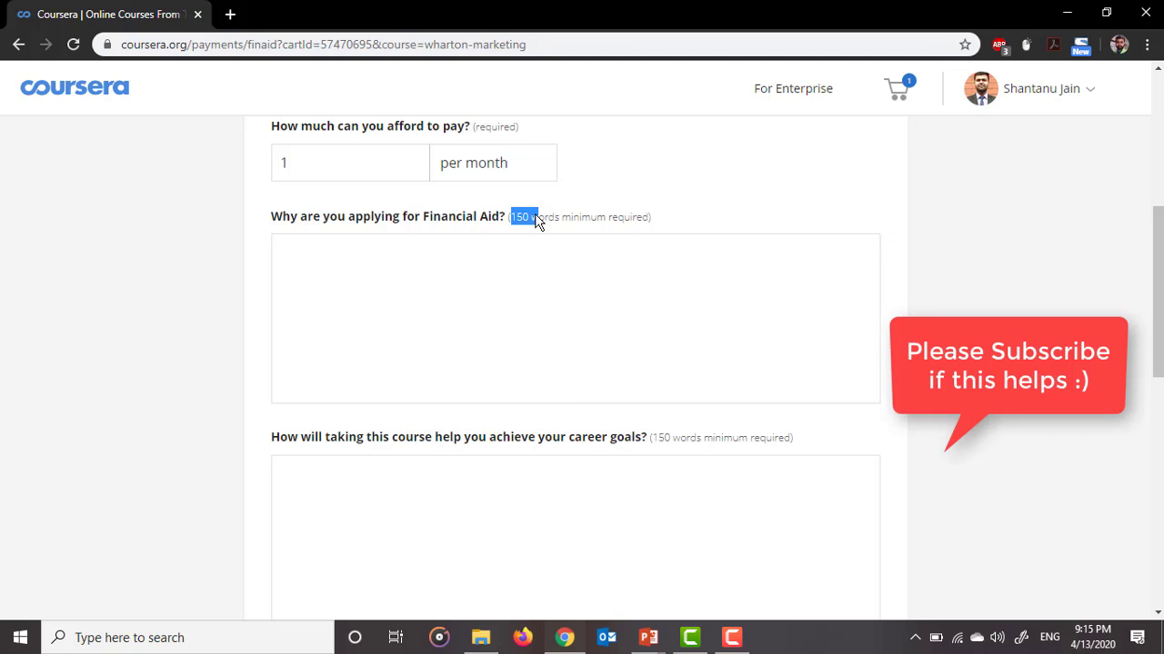
- Examine the answer box for the financial aid reason and the word-count requirement of the career goals question
{"action": "left_click", "coordinate": [503, 287]}
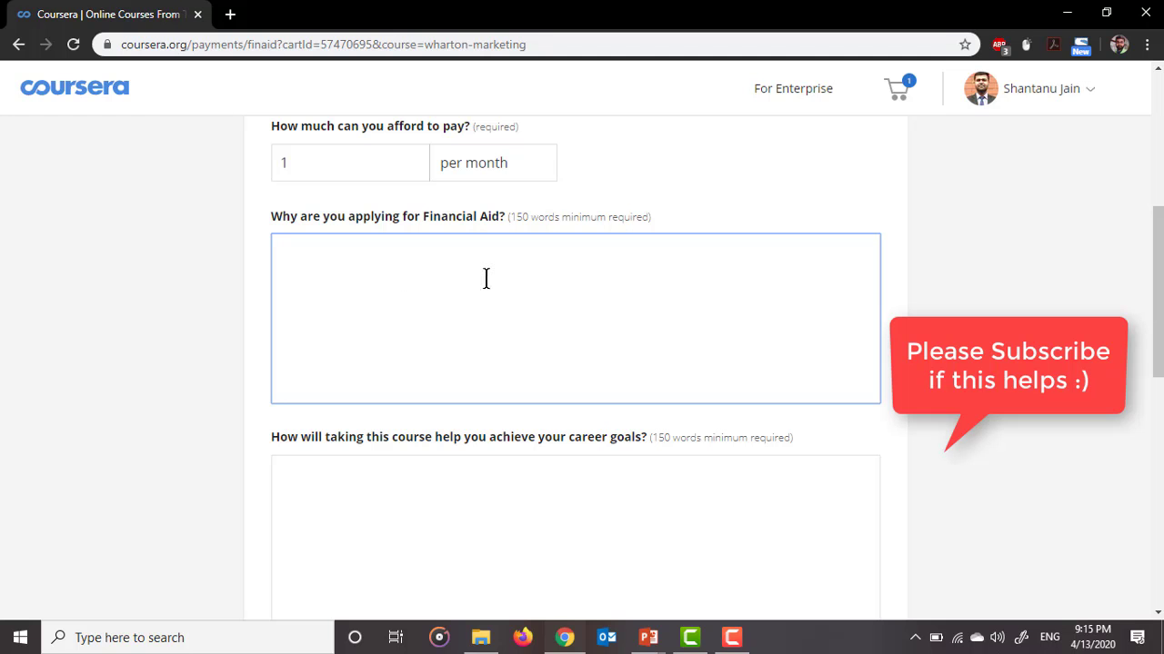
{"action": "scroll", "coordinate": [432, 303], "scroll_direction": "down", "scroll_amount": 2}
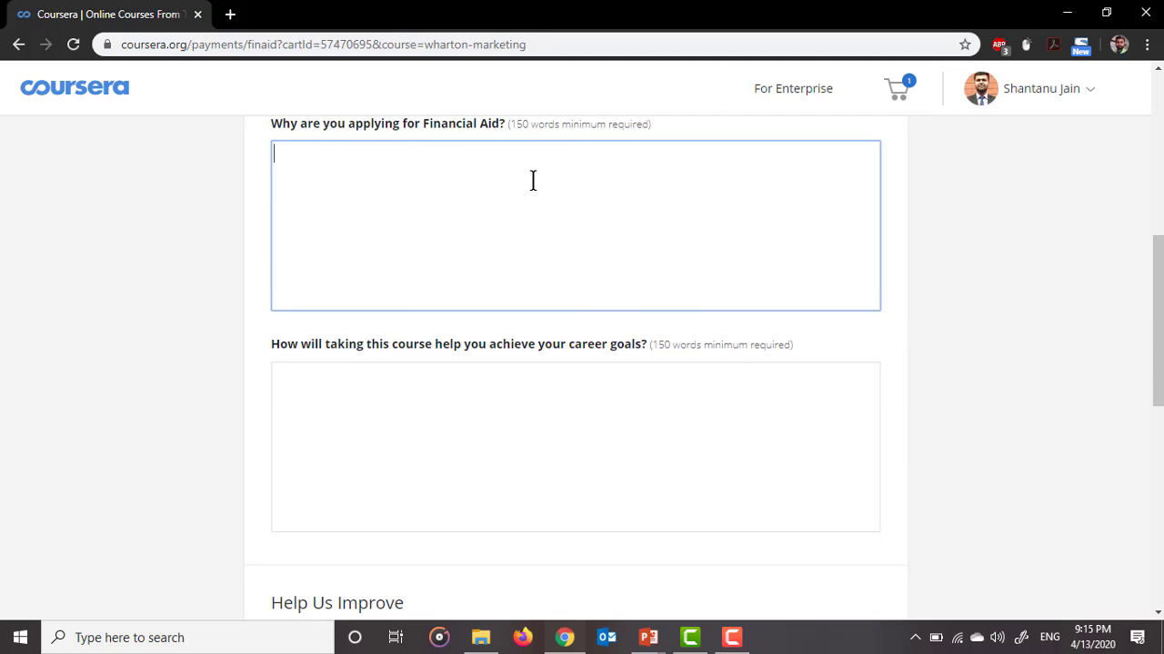
{"action": "scroll", "coordinate": [533, 181], "scroll_direction": "down", "scroll_amount": 1}
{"action": "scroll", "coordinate": [496, 210], "scroll_direction": "up", "scroll_amount": 1}
{"action": "scroll", "coordinate": [448, 296], "scroll_direction": "down", "scroll_amount": 1}
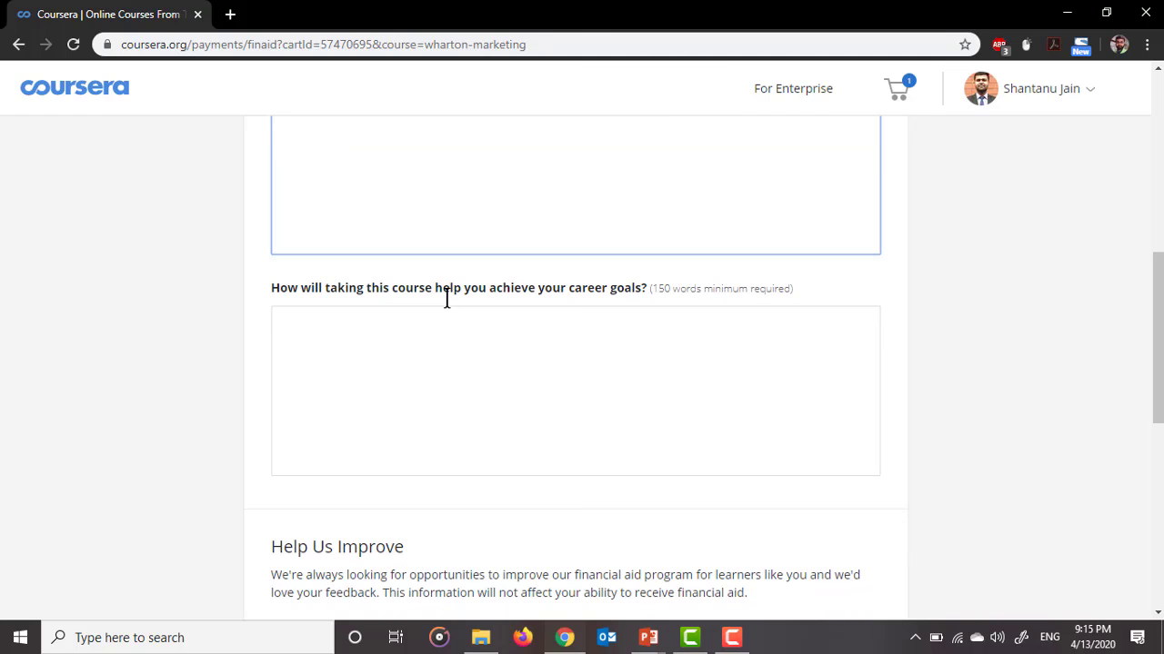
{"action": "scroll", "coordinate": [401, 317], "scroll_direction": "down", "scroll_amount": 1}
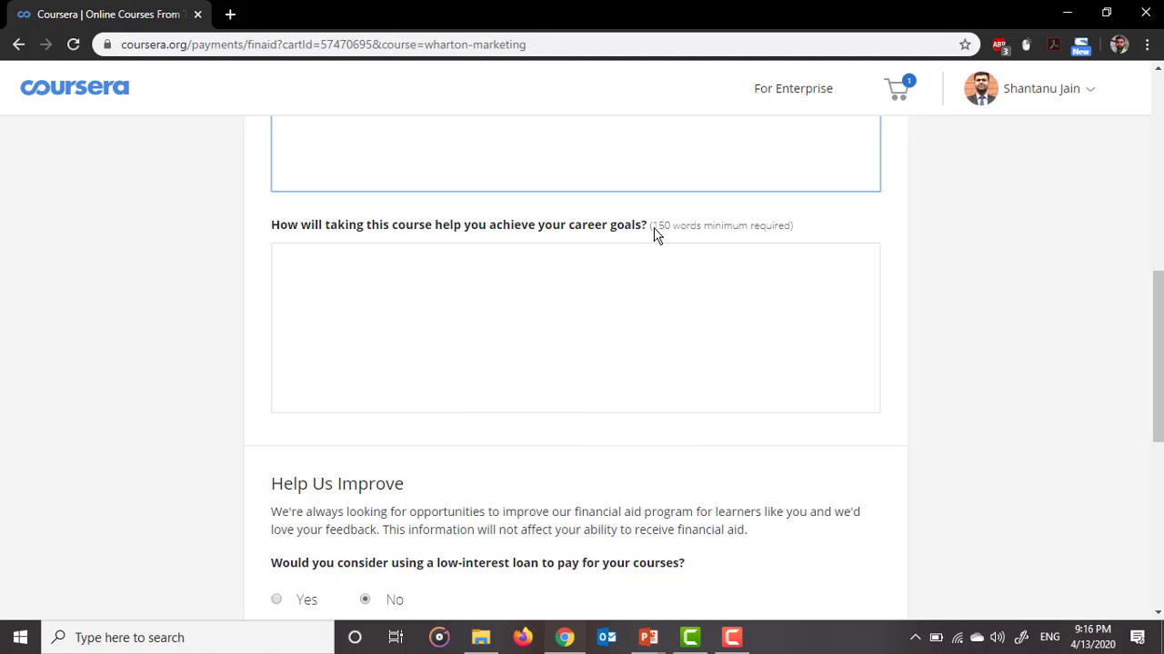
{"action": "left_click_drag", "start_coordinate": [655, 234], "coordinate": [670, 233]}
{"action": "left_click", "coordinate": [510, 335]}
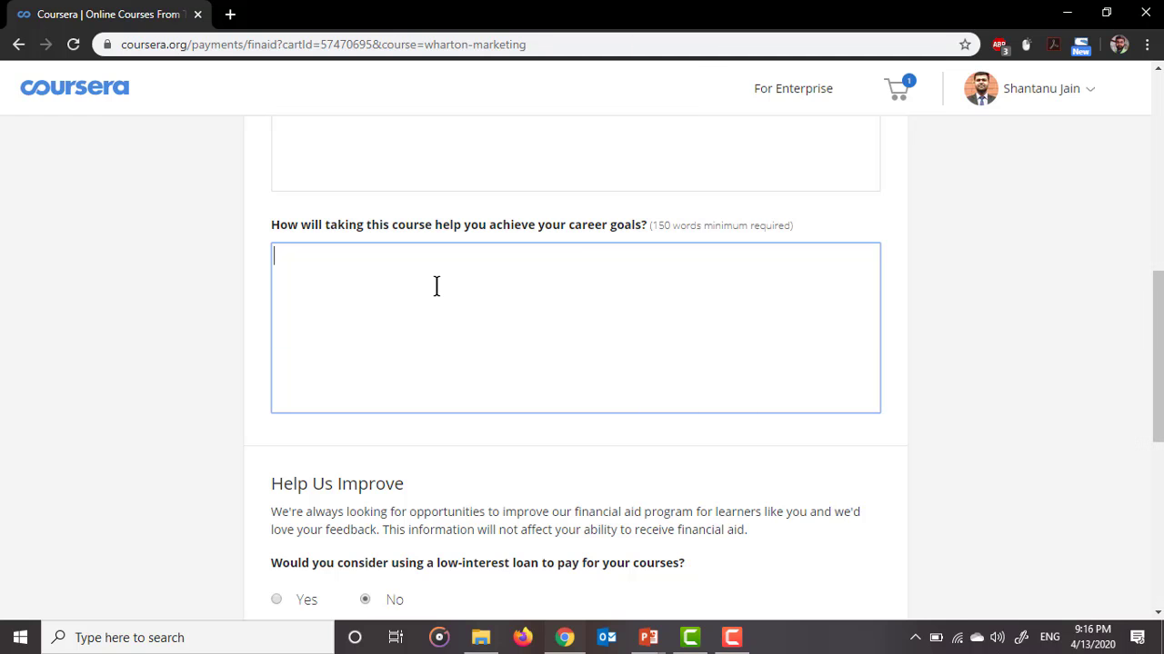
{"action": "scroll", "coordinate": [436, 286], "scroll_direction": "down", "scroll_amount": 1}
{"action": "left_click_drag", "start_coordinate": [685, 202], "coordinate": [651, 223]}
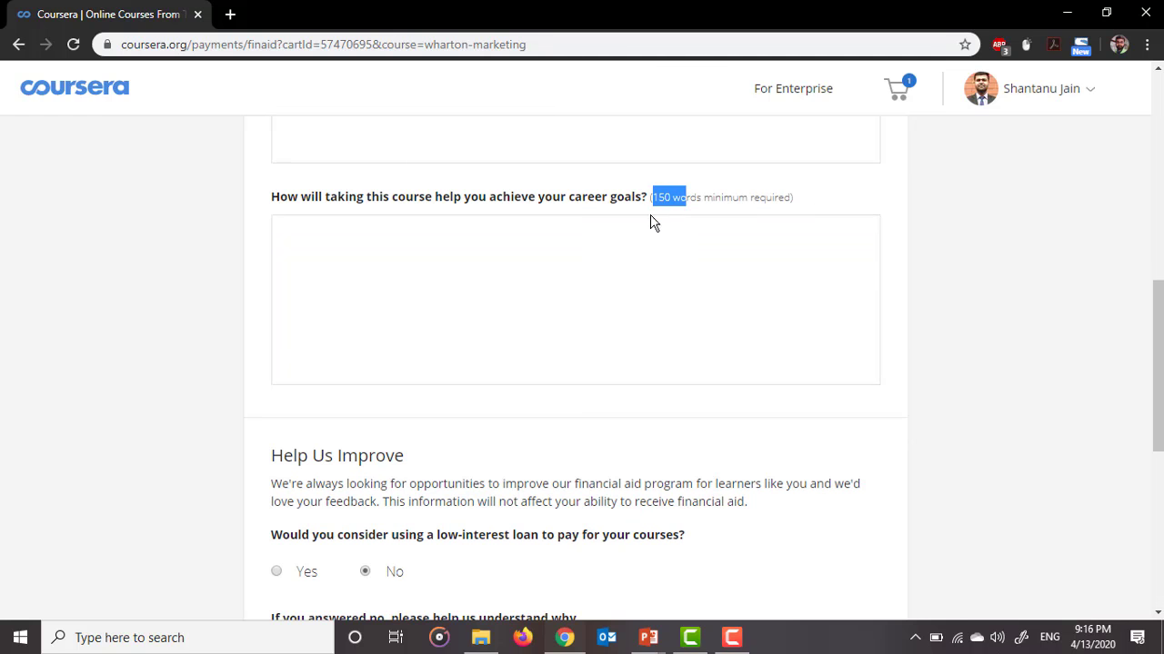
{"action": "left_click", "coordinate": [241, 383]}
- Read the Help Us Improve section with its low-interest loan question and the follow-up asking why no was answered
{"action": "scroll", "coordinate": [241, 381], "scroll_direction": "down", "scroll_amount": 2}
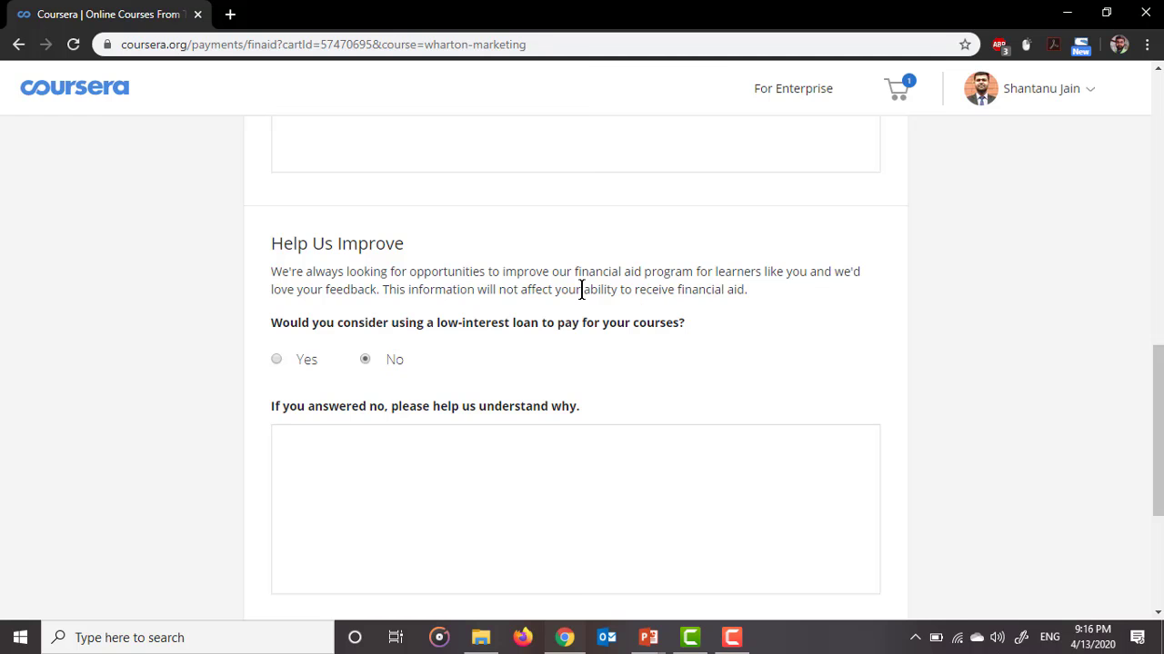
{"action": "scroll", "coordinate": [624, 322], "scroll_direction": "down", "scroll_amount": 1}
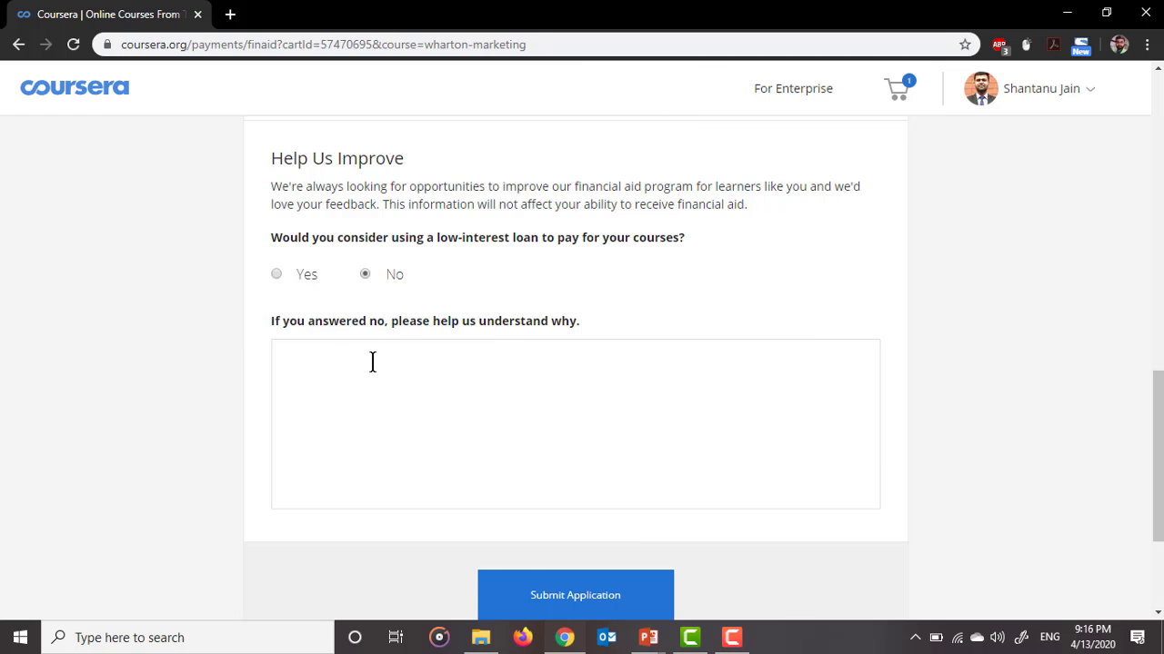
{"action": "scroll", "coordinate": [510, 364], "scroll_direction": "up", "scroll_amount": 2}
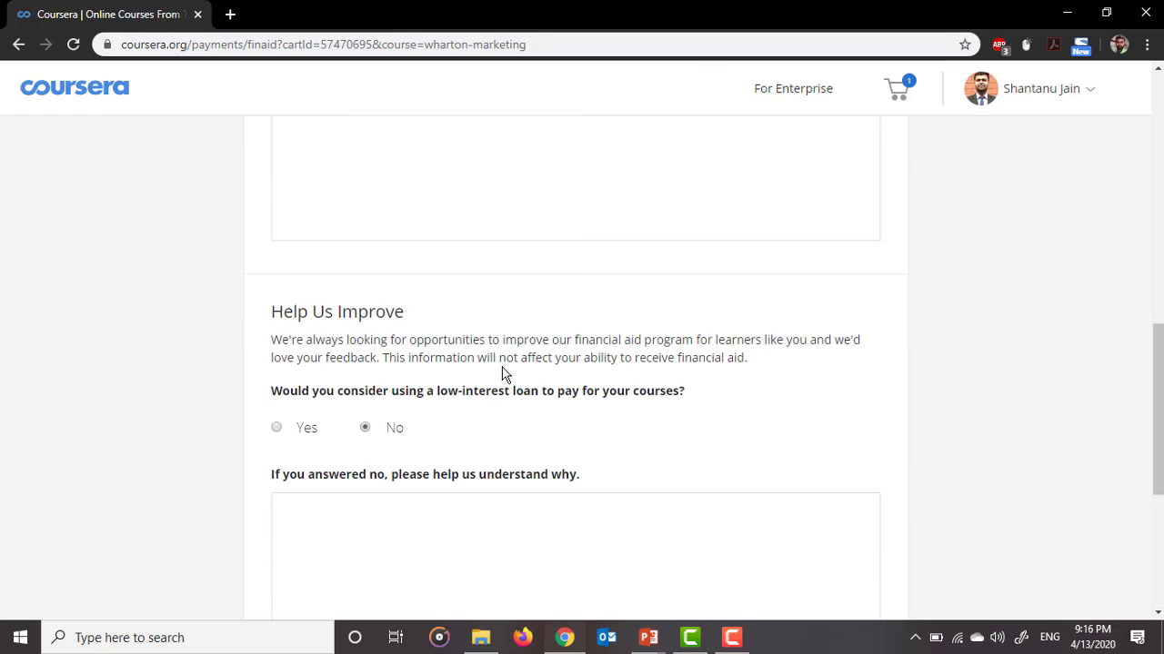
- Review the whole application form, from the background information and essay questions through to the Submit Application option
{"action": "scroll", "coordinate": [505, 372], "scroll_direction": "up", "scroll_amount": 5}
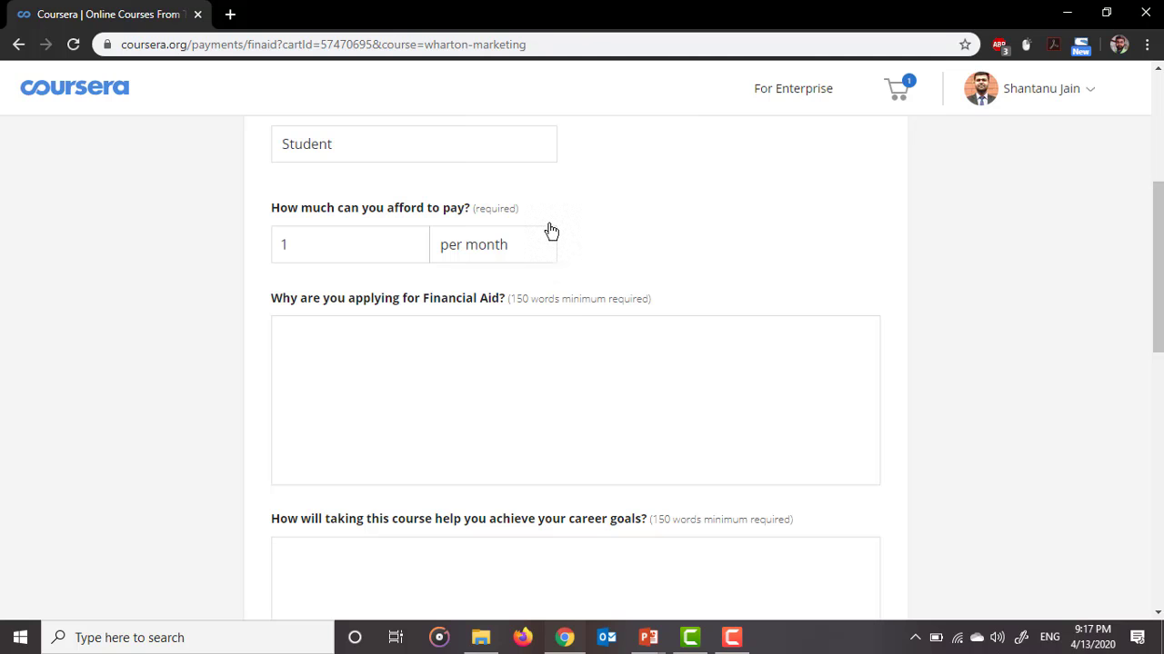
{"action": "scroll", "coordinate": [538, 273], "scroll_direction": "down", "scroll_amount": 5}
{"action": "scroll", "coordinate": [537, 284], "scroll_direction": "down", "scroll_amount": 2}
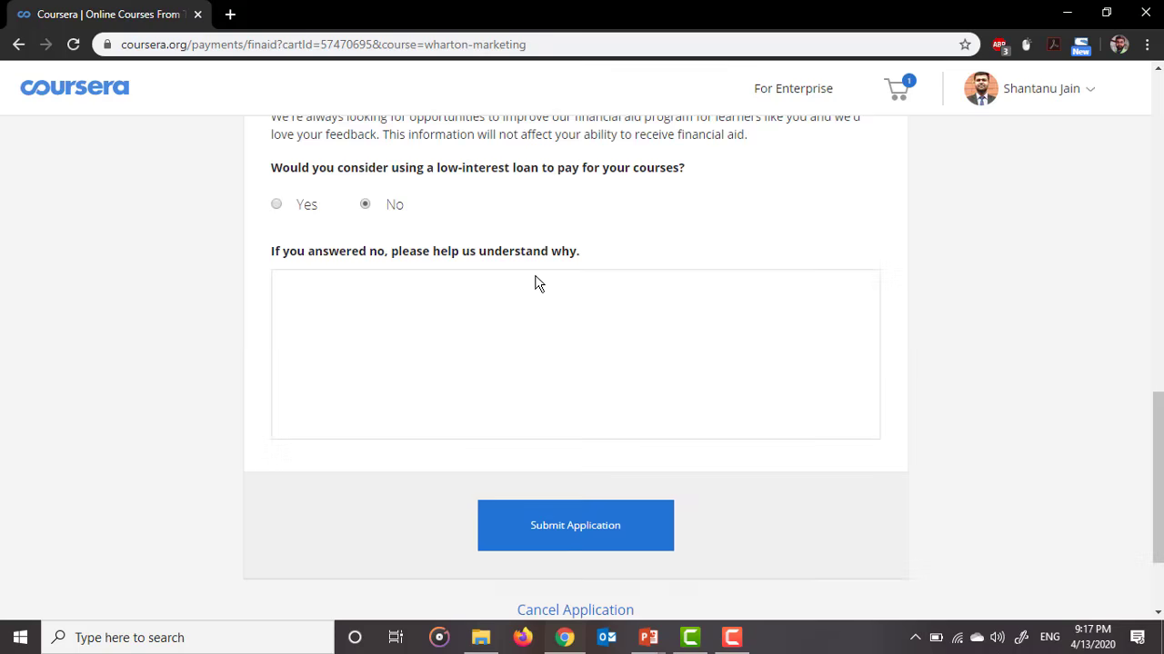
{"action": "scroll", "coordinate": [536, 283], "scroll_direction": "up", "scroll_amount": 6}
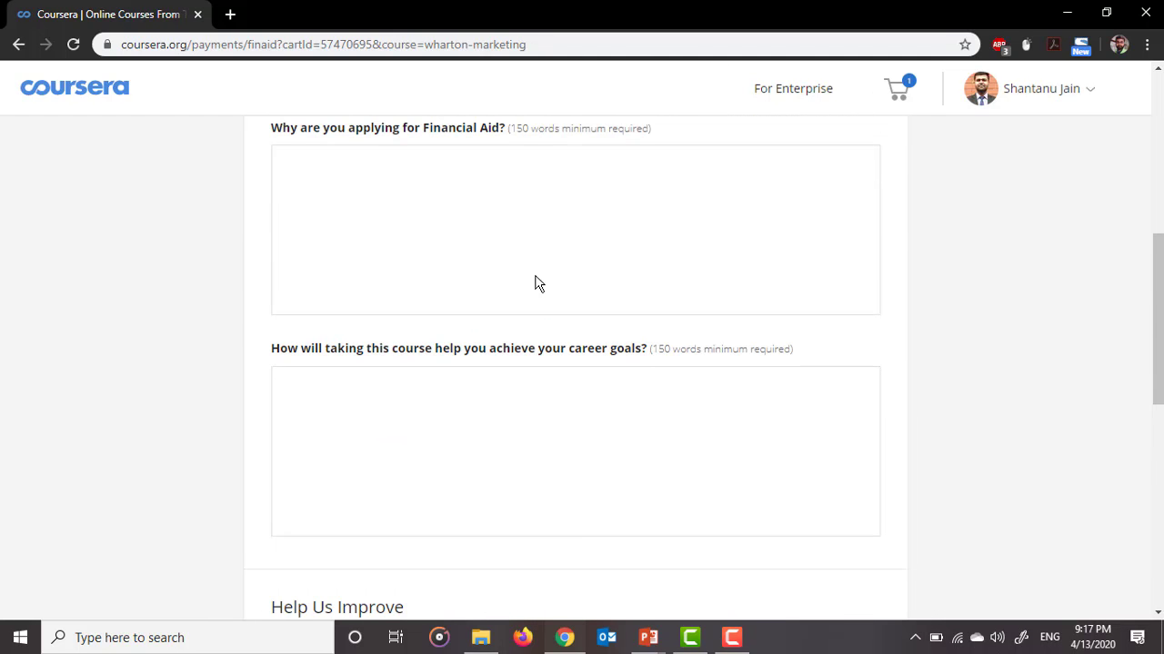
{"action": "scroll", "coordinate": [536, 283], "scroll_direction": "up", "scroll_amount": 3}
{"action": "scroll", "coordinate": [536, 284], "scroll_direction": "down", "scroll_amount": 2}
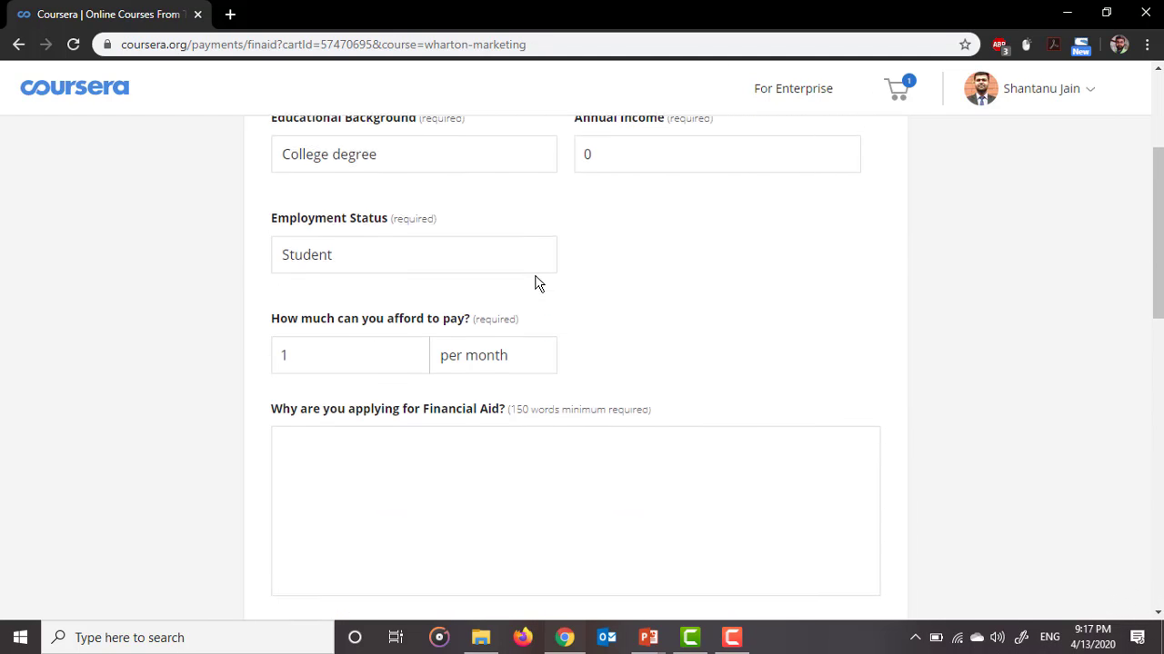
{"action": "scroll", "coordinate": [536, 284], "scroll_direction": "down", "scroll_amount": 8}
{"action": "scroll", "coordinate": [480, 213], "scroll_direction": "up", "scroll_amount": 1}
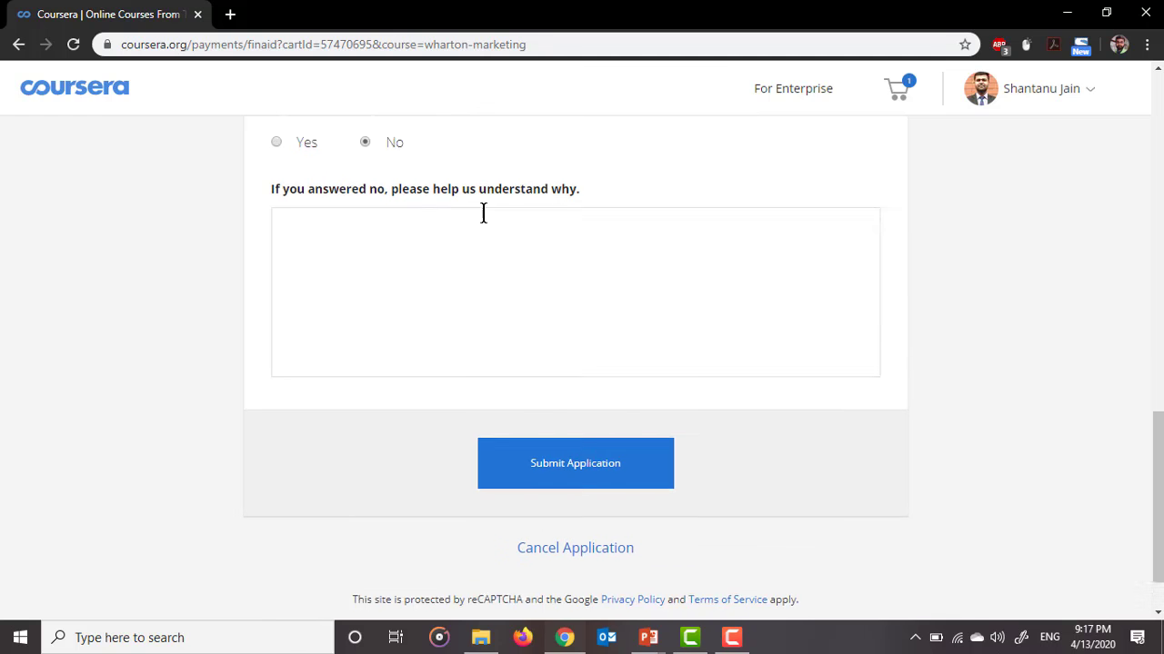
{"action": "scroll", "coordinate": [470, 251], "scroll_direction": "up", "scroll_amount": 1}
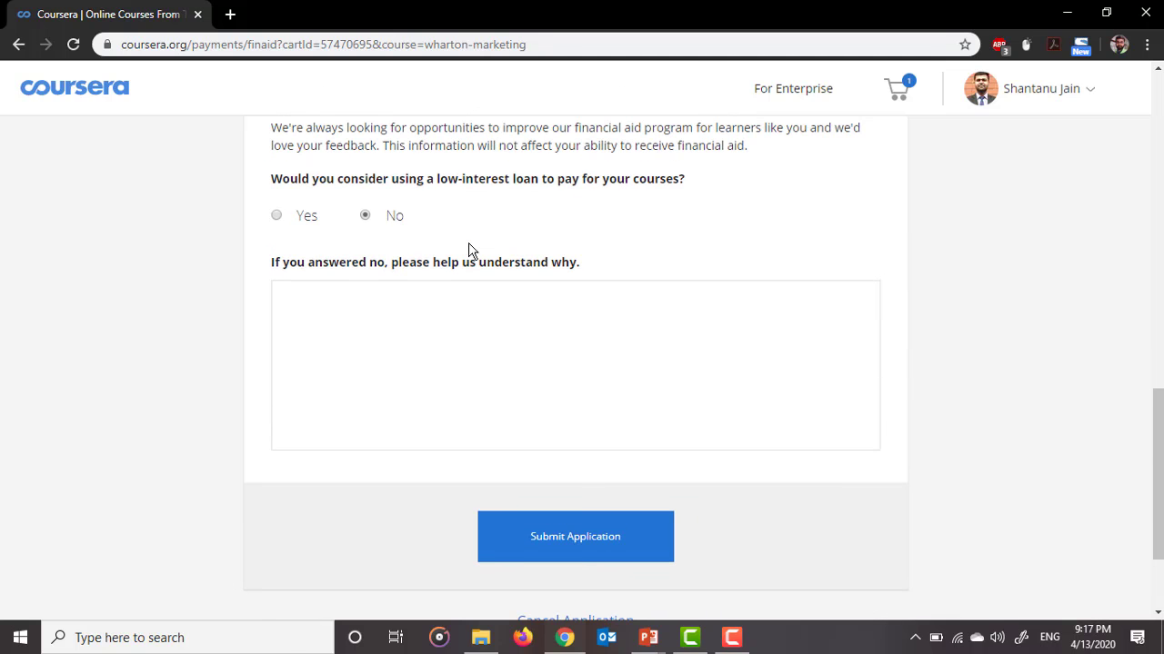
{"action": "scroll", "coordinate": [469, 251], "scroll_direction": "down", "scroll_amount": 1}
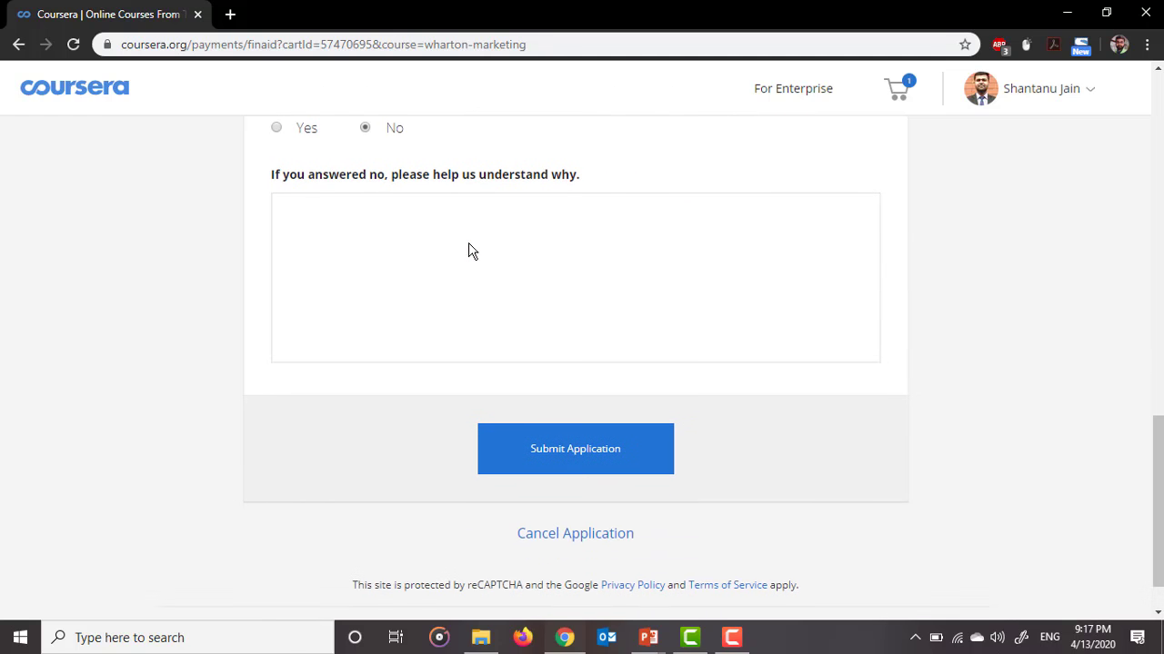
- Leave the financial aid application form and go to the Coursera home page
{"action": "left_click", "coordinate": [542, 430]}
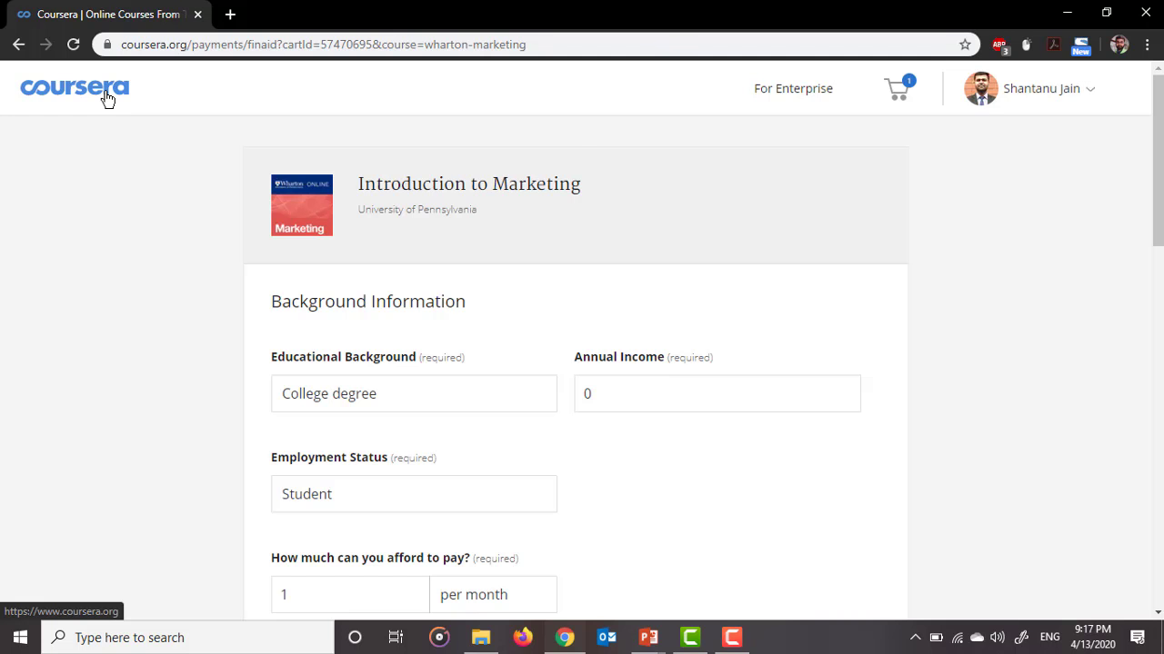
{"action": "left_click", "coordinate": [105, 94]}
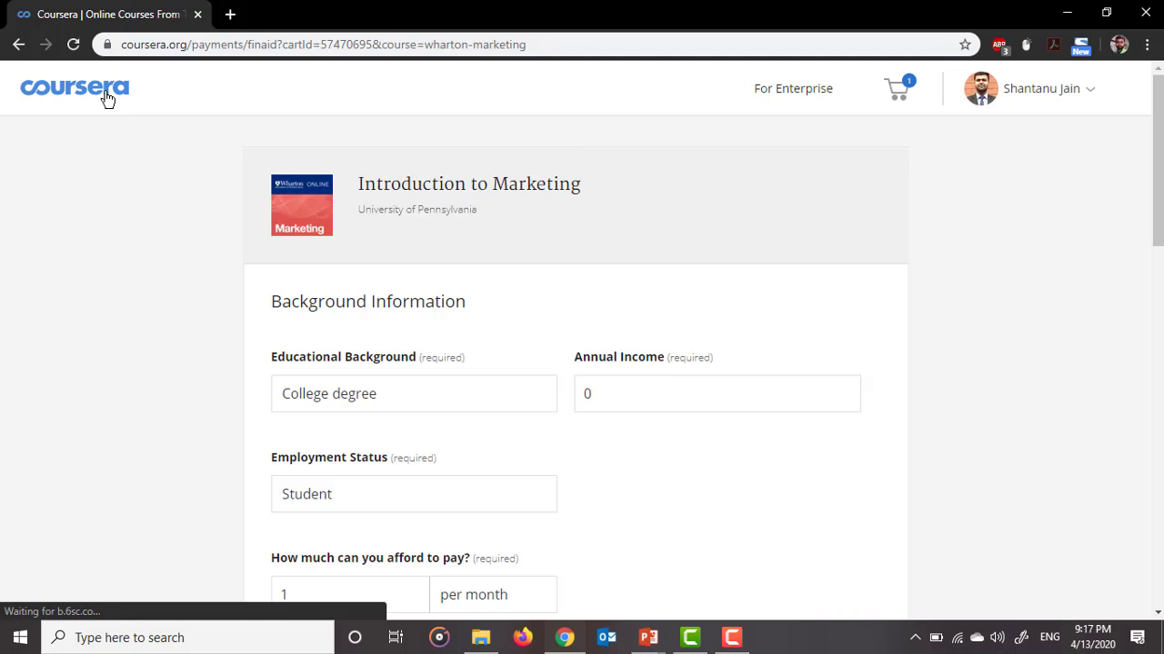